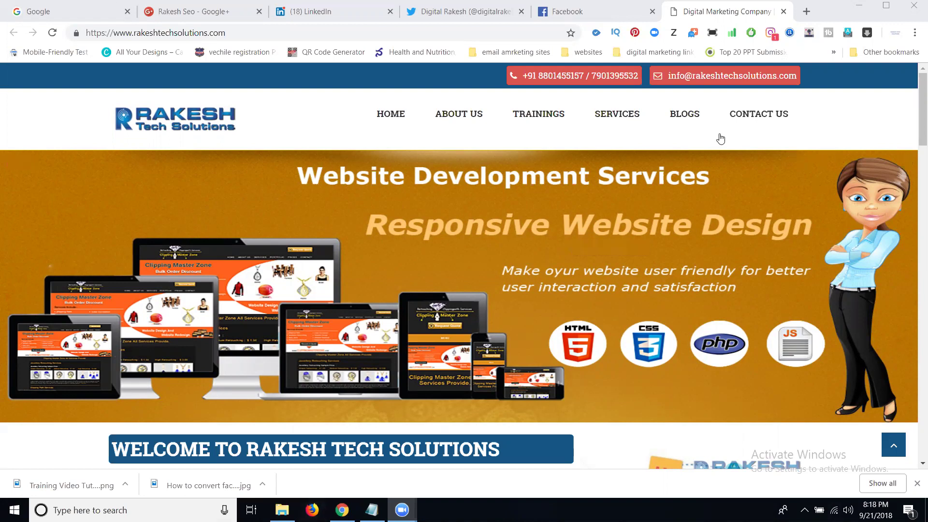
Open the Digital Marketing Services In Hyderabad page from the site's Services list
click(610, 118)
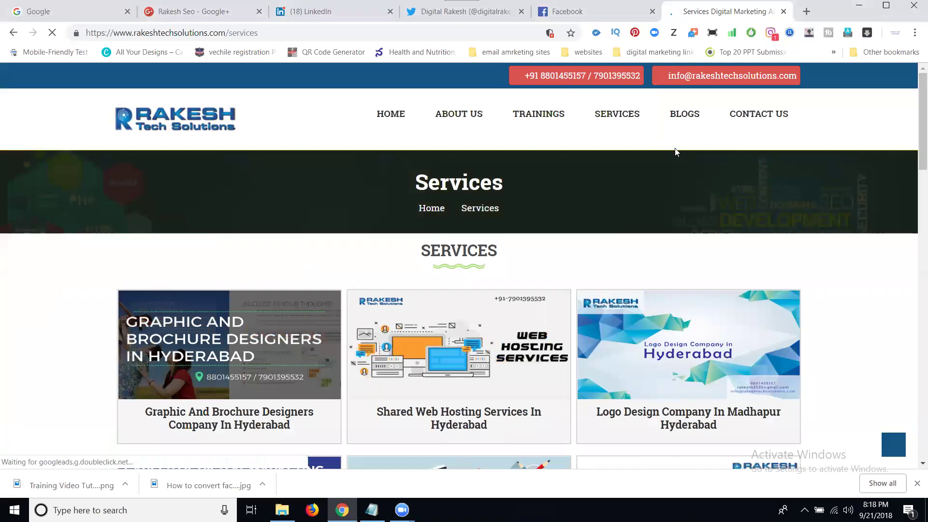
scroll(638, 173, down, 2)
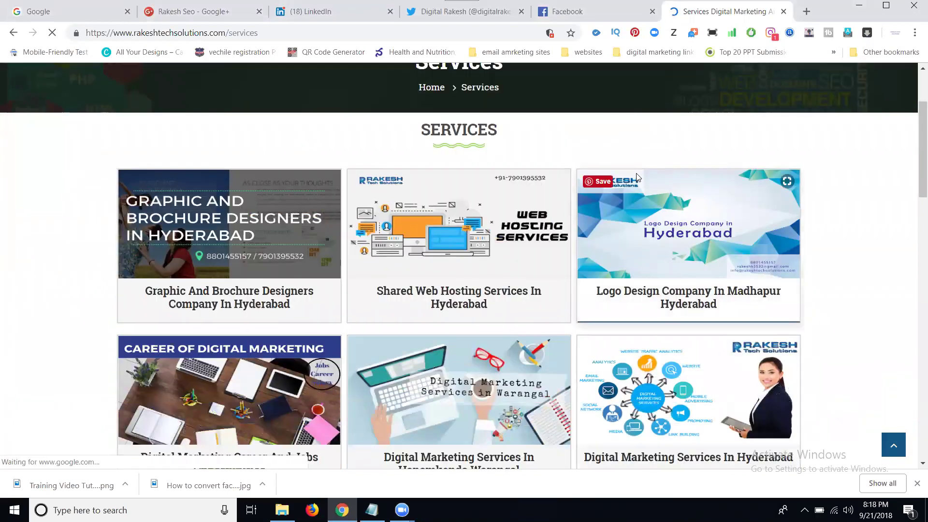
scroll(637, 177, down, 3)
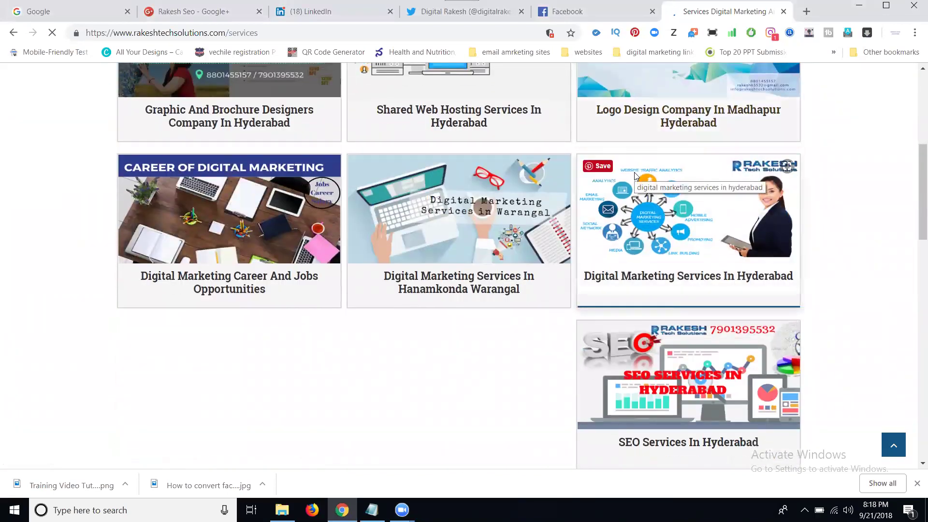
scroll(635, 175, down, 2)
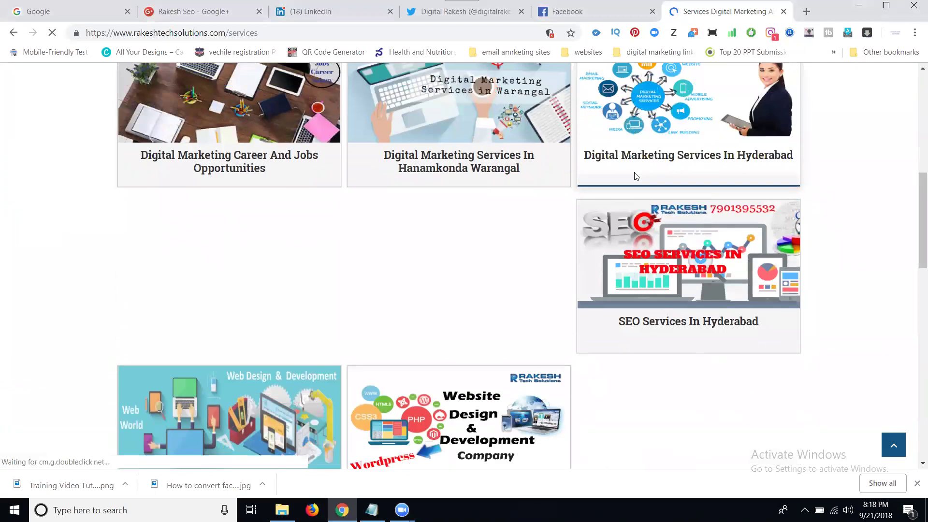
scroll(635, 176, down, 3)
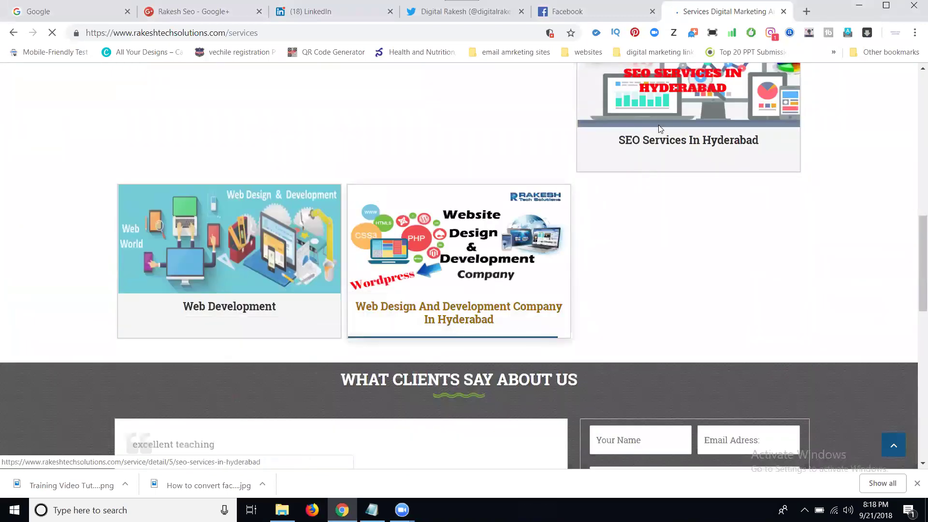
scroll(662, 123, up, 2)
click(676, 101)
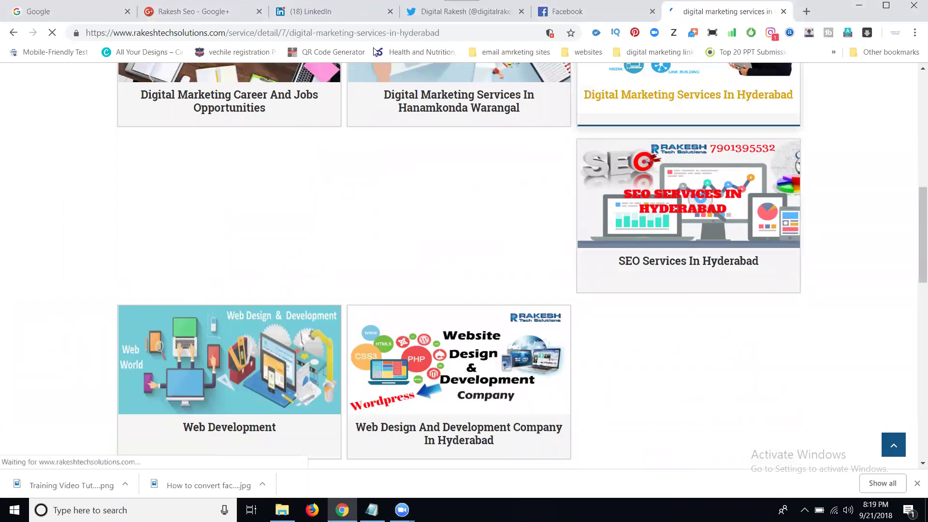
Copy the service title and scroll down to the page's share icons
scroll(397, 135, down, 1)
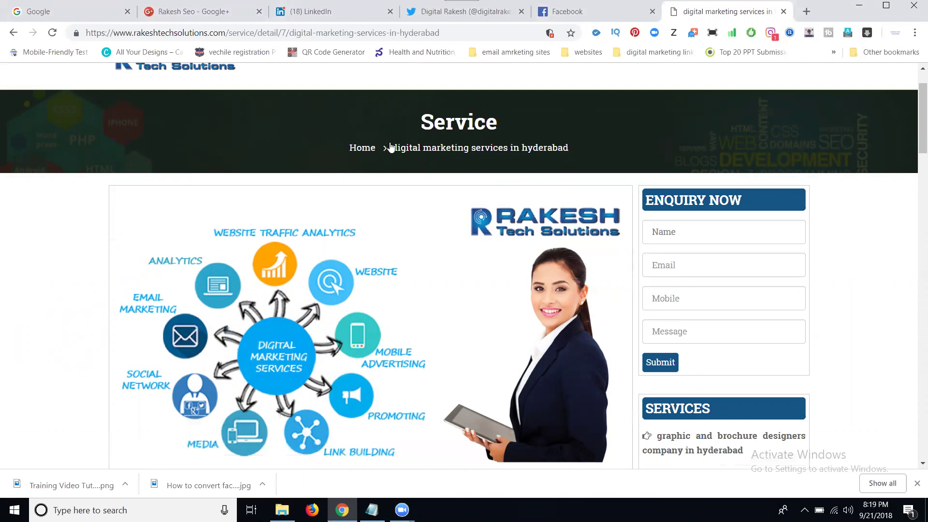
drag(392, 147, 582, 149)
key(ctrl+c)
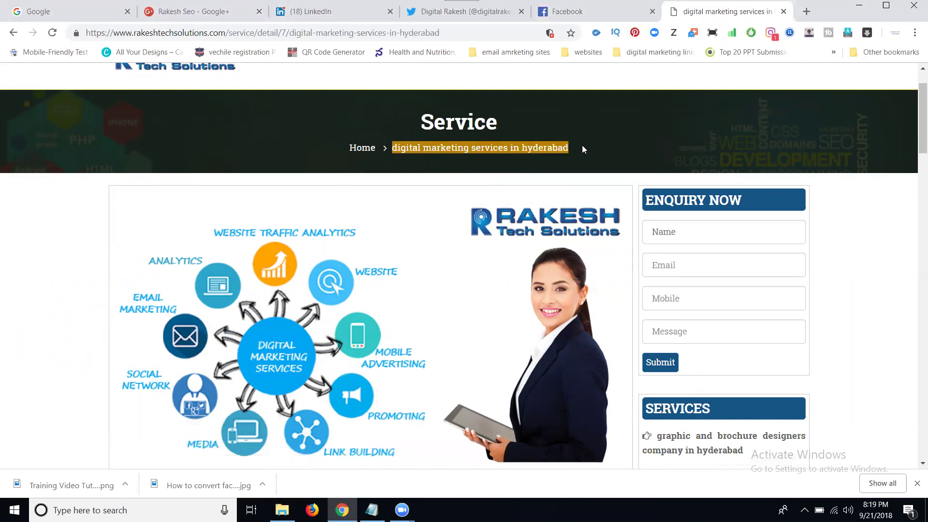
scroll(261, 191, down, 4)
scroll(260, 192, down, 7)
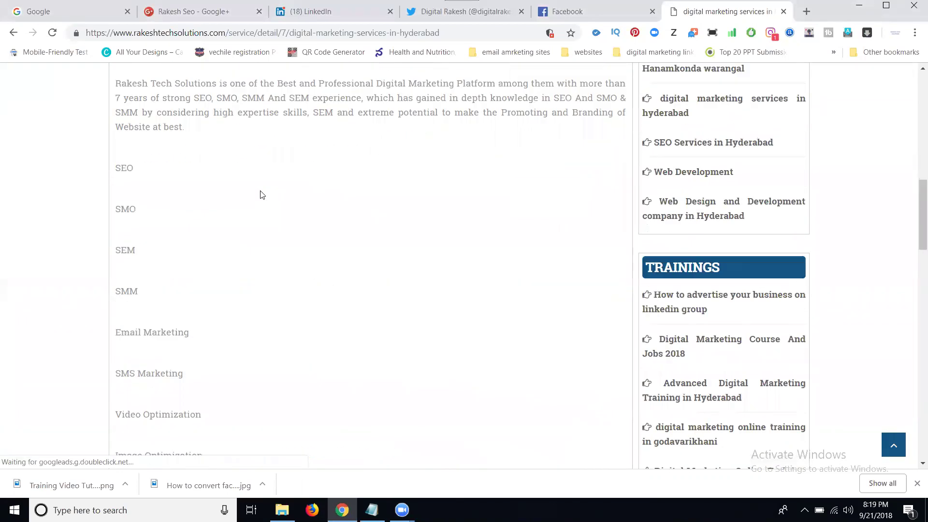
scroll(260, 195, down, 2)
scroll(260, 195, down, 5)
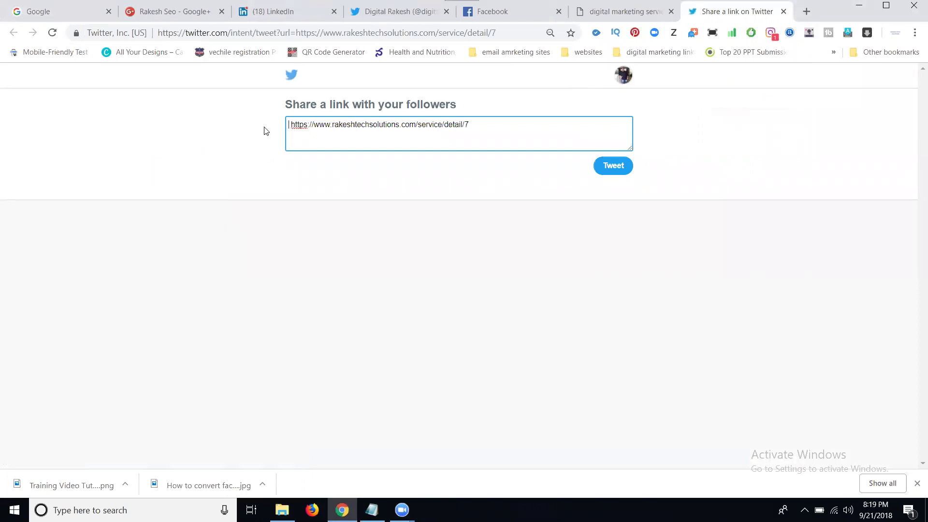
key(ctrl+v)
double_click(352, 124)
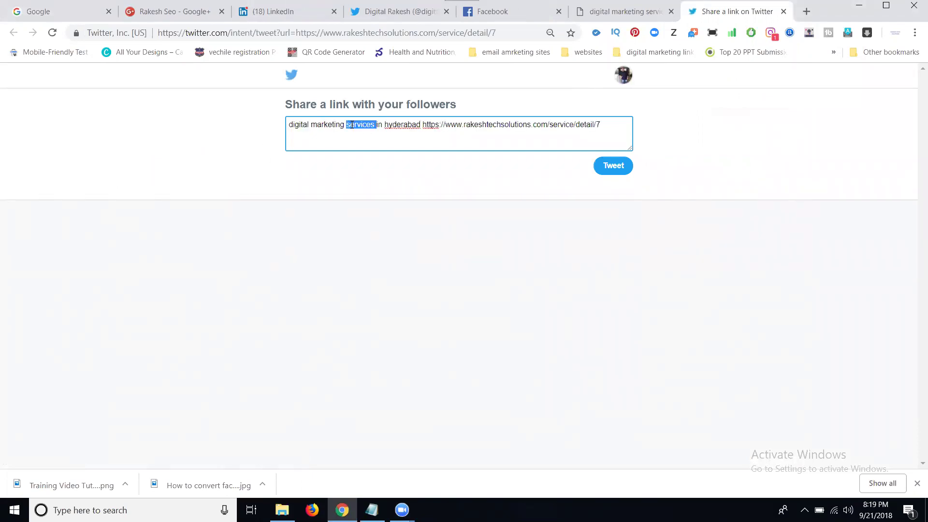
text(#comp)
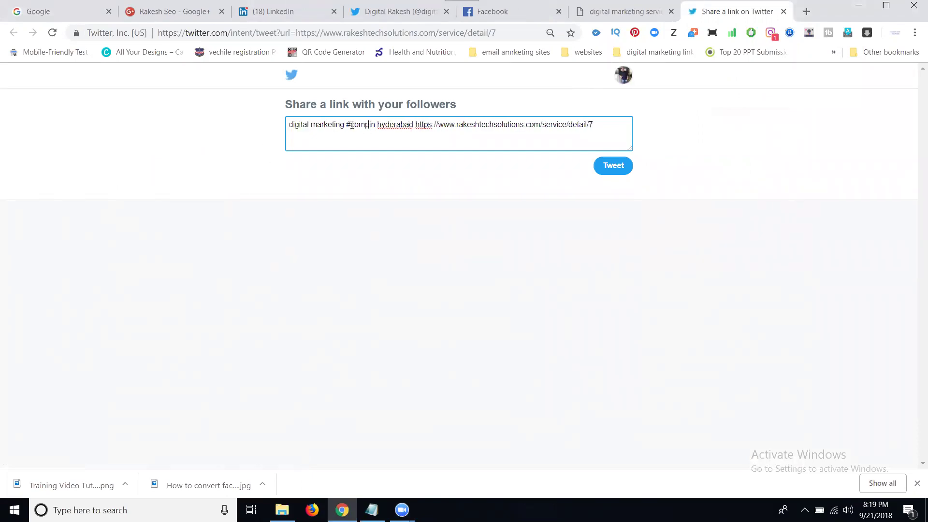
text(any in )
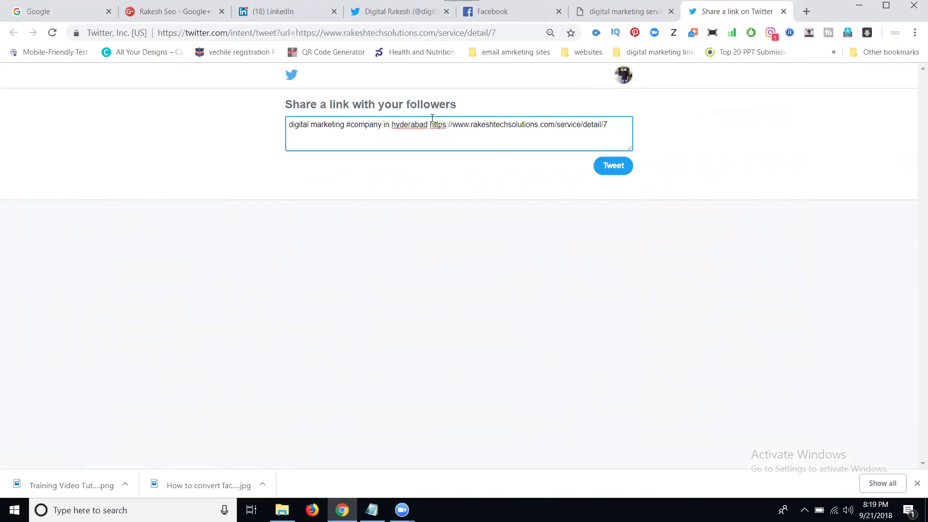
text(#)
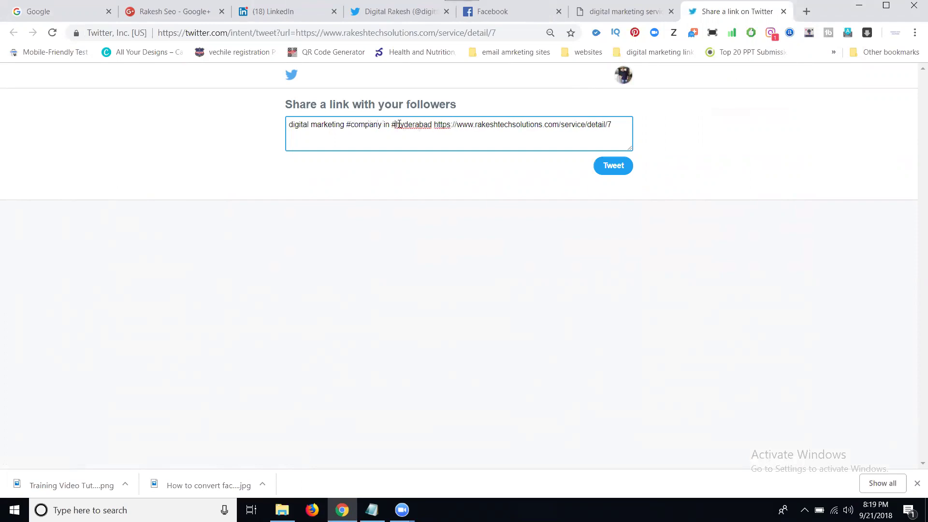
click(433, 125)
text(- )
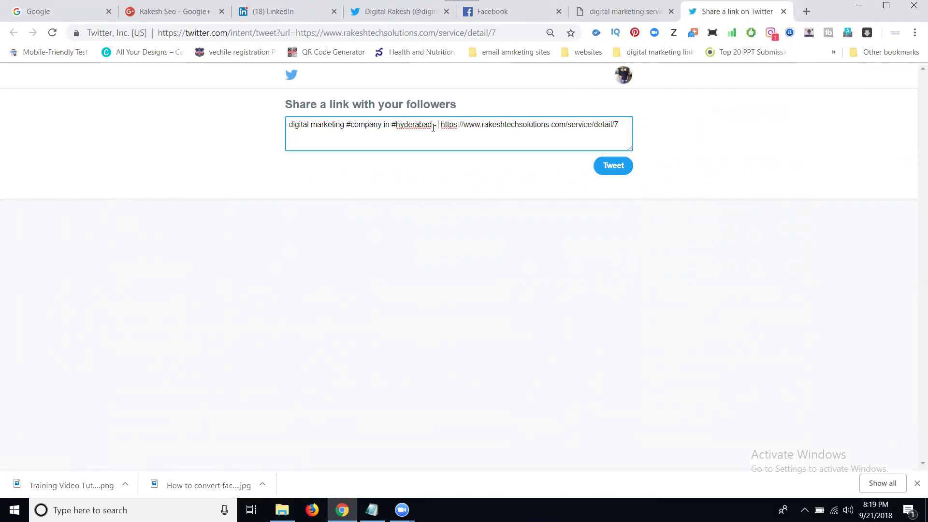
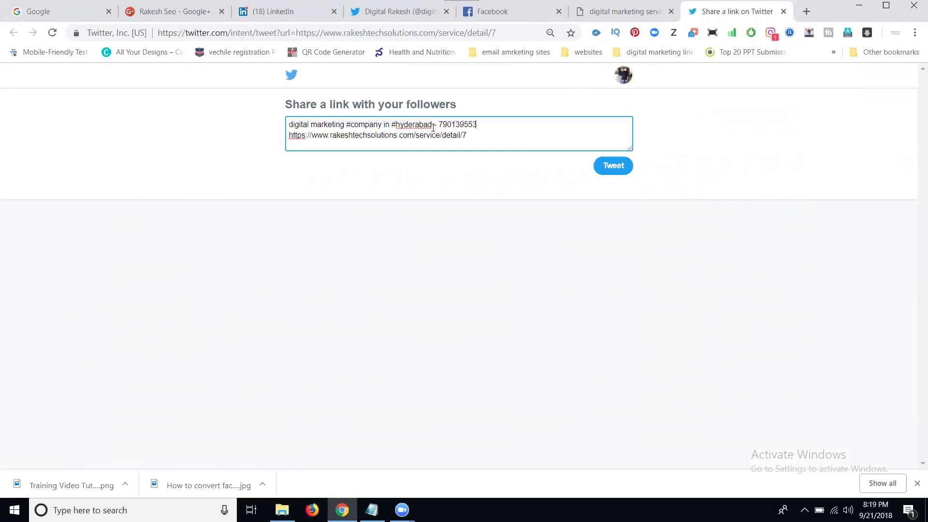
text(#rak)
text(eshtechsolu)
text(tions -)
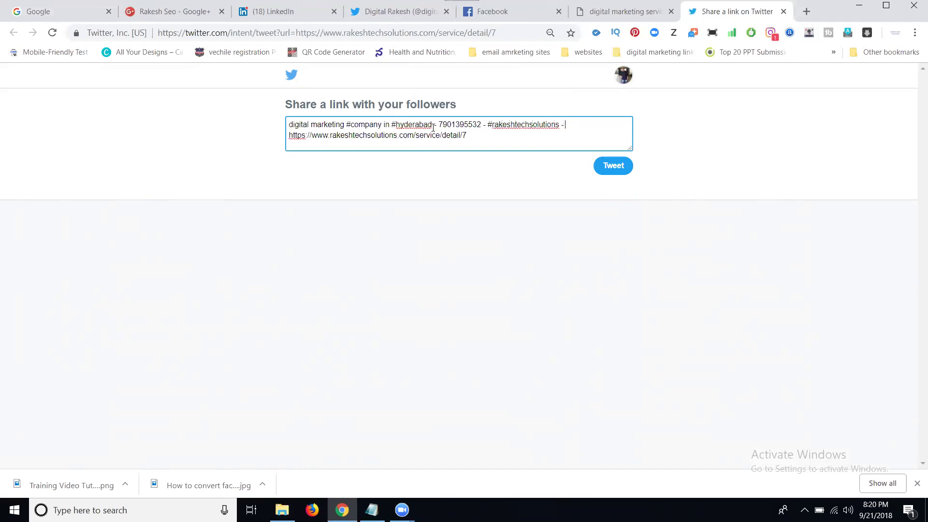
Make #digitalmarketing, add #digitalmarketingservices before the link, and select the caption
click(287, 124)
text(#)
click(315, 124)
key(BackSpace)
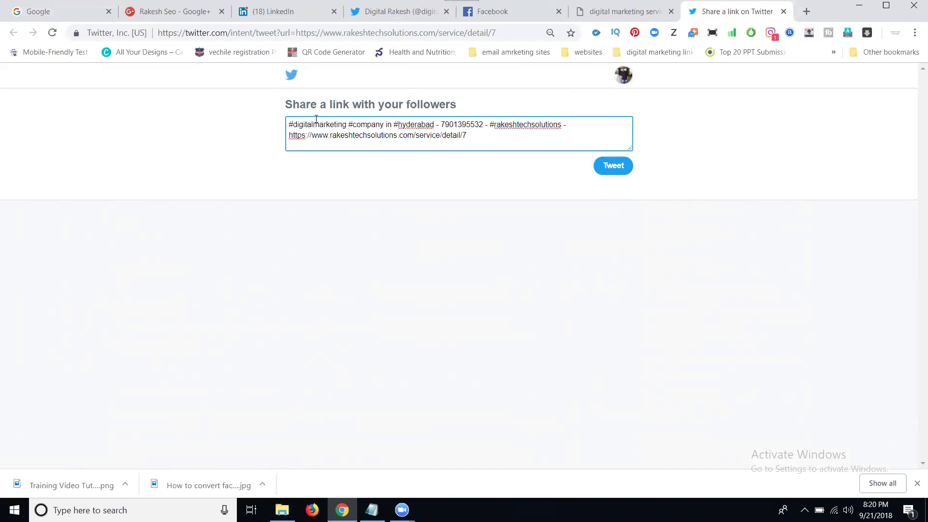
click(578, 124)
text(#)
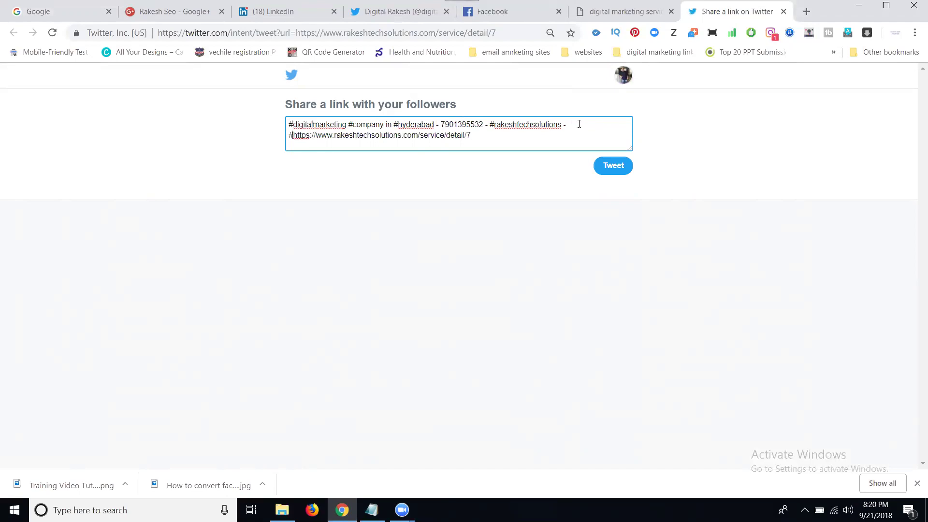
text(digitalm)
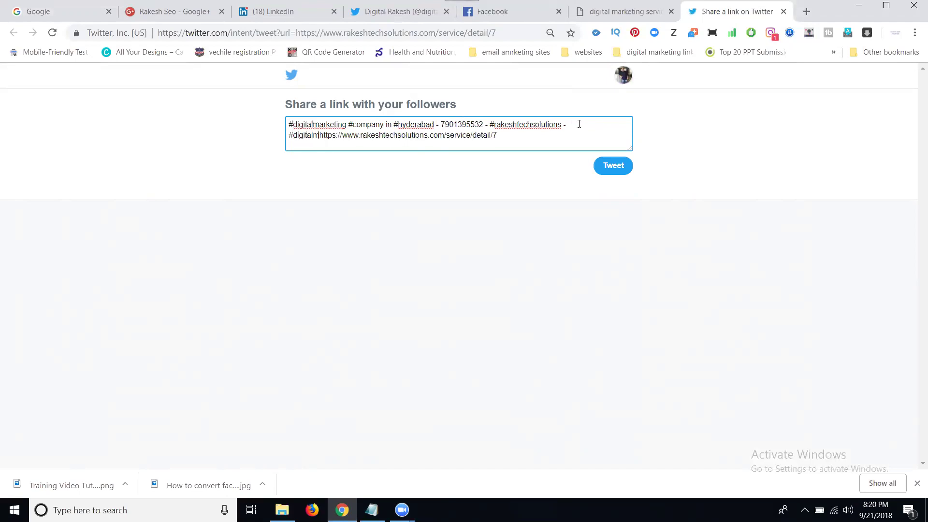
text(arketingse)
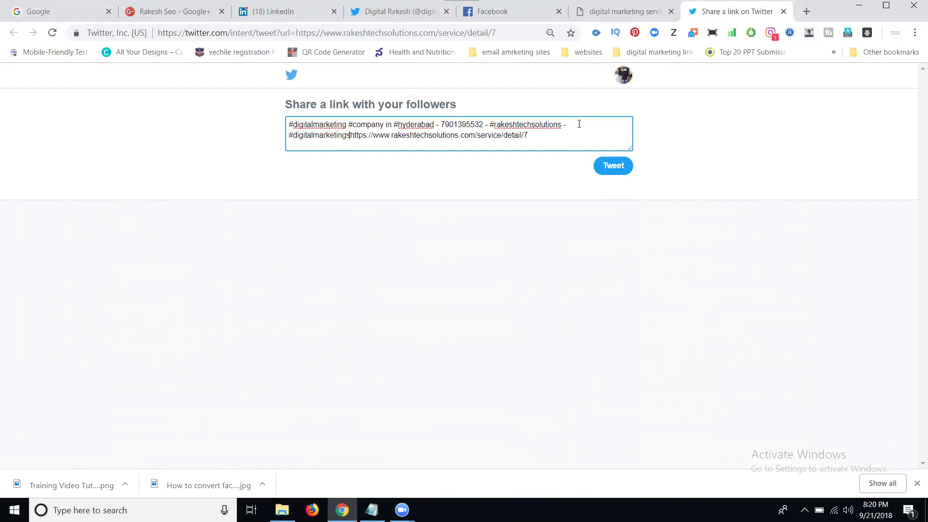
text(rvices)
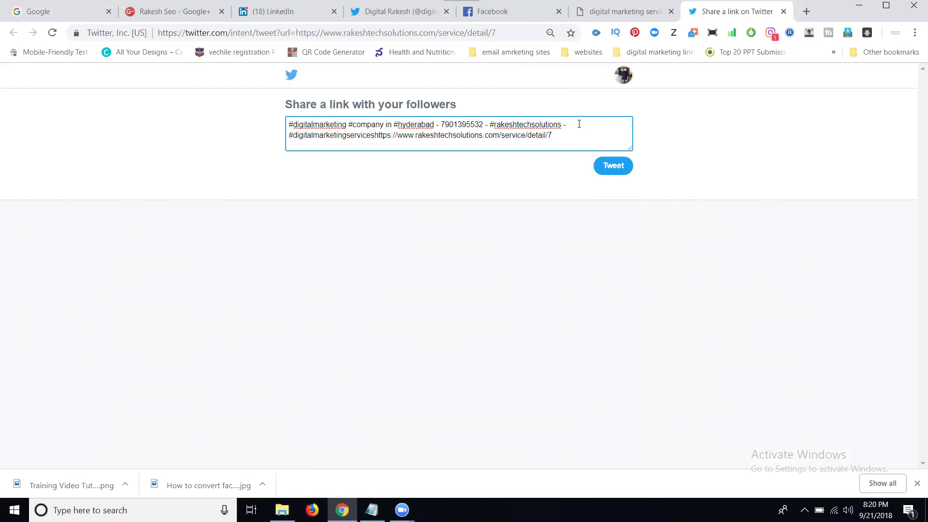
text( -)
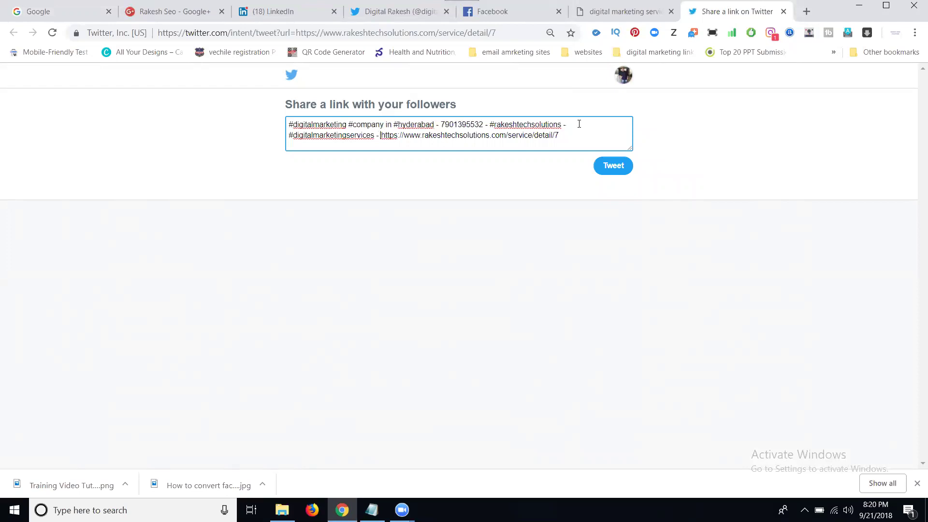
key(shift+Up)
key(shift+Home)
key(ctrl+c)
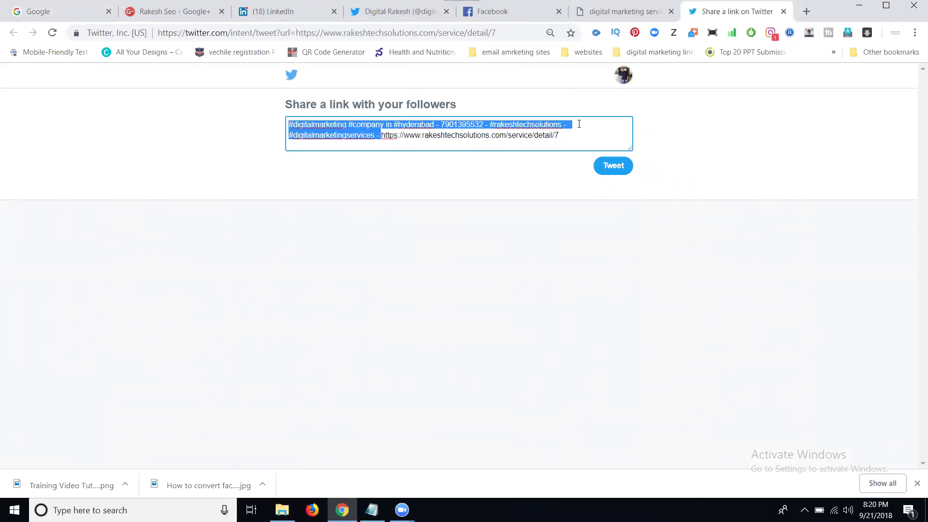
Tweet the caption, then post it to the Google+ community under Introductions
click(617, 170)
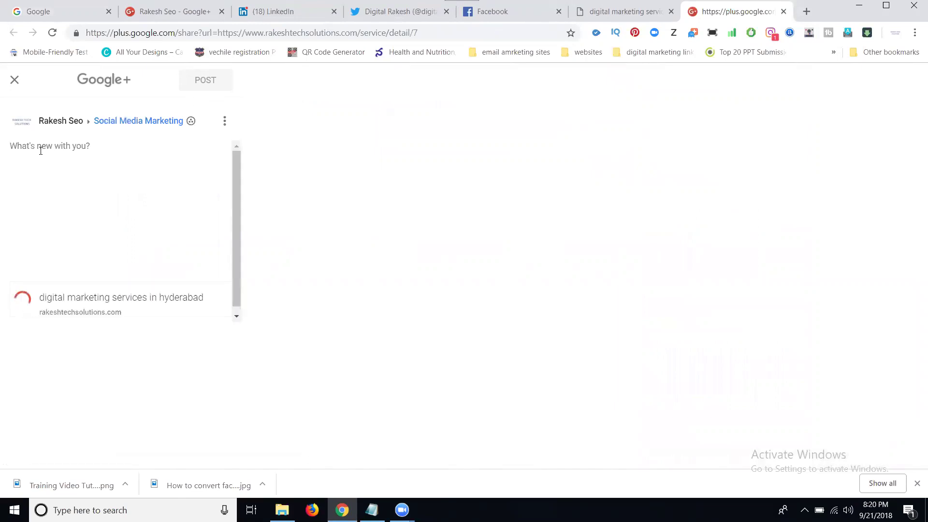
key(ctrl+v)
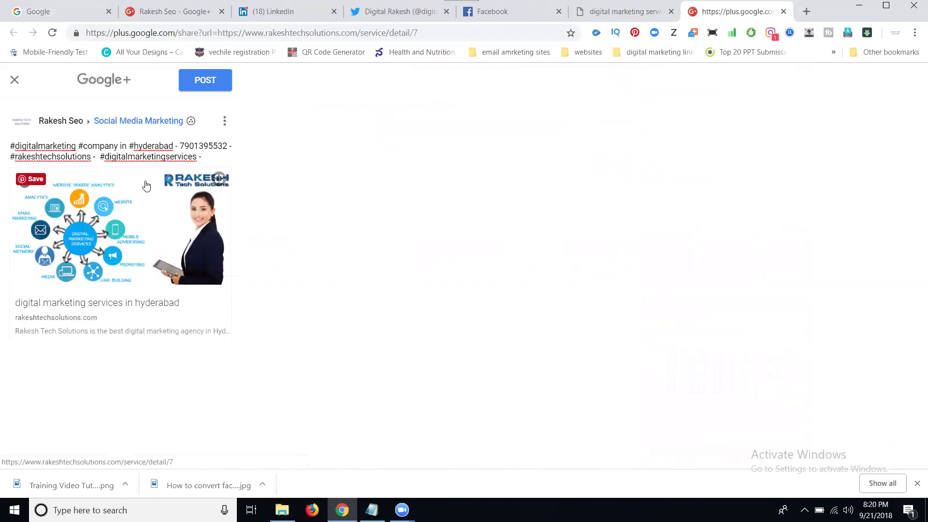
click(204, 85)
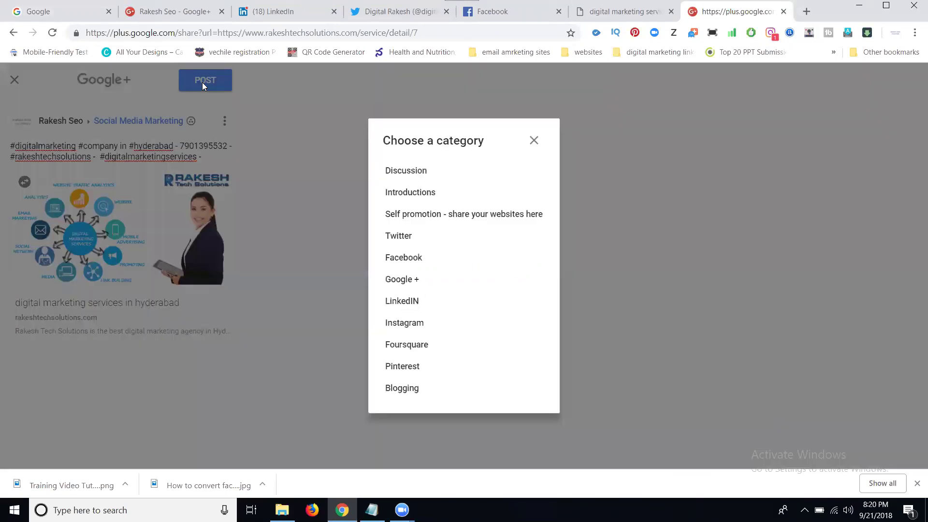
click(441, 193)
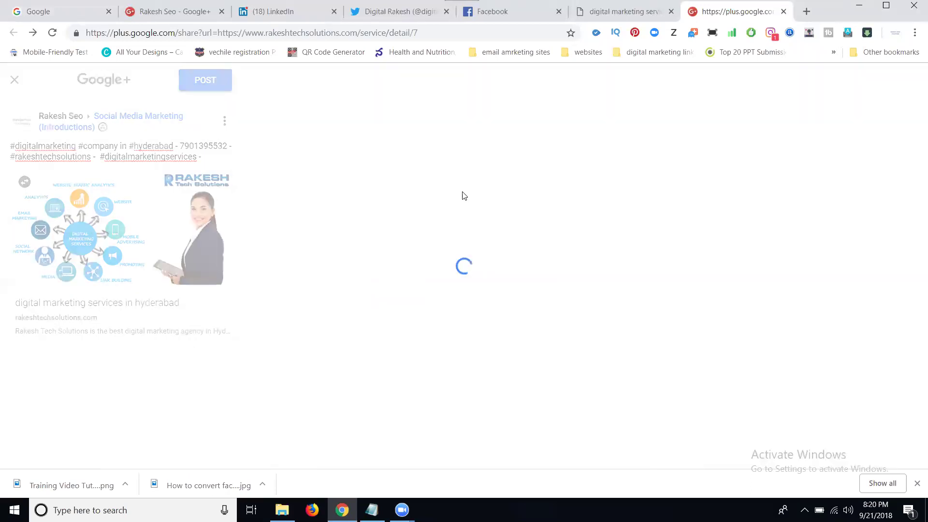
click(621, 11)
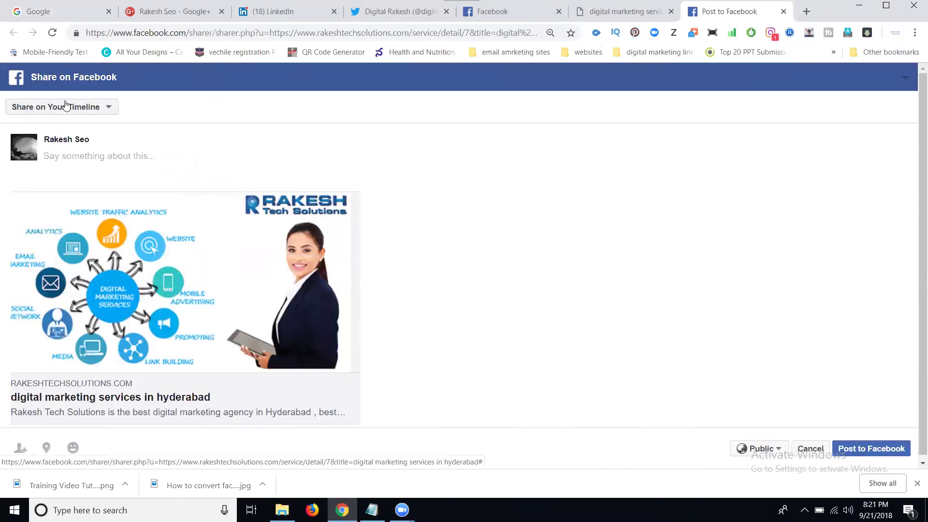
Post the pasted caption as the Rakesh Tech Solutions page, checked in at Hyderabad
click(66, 106)
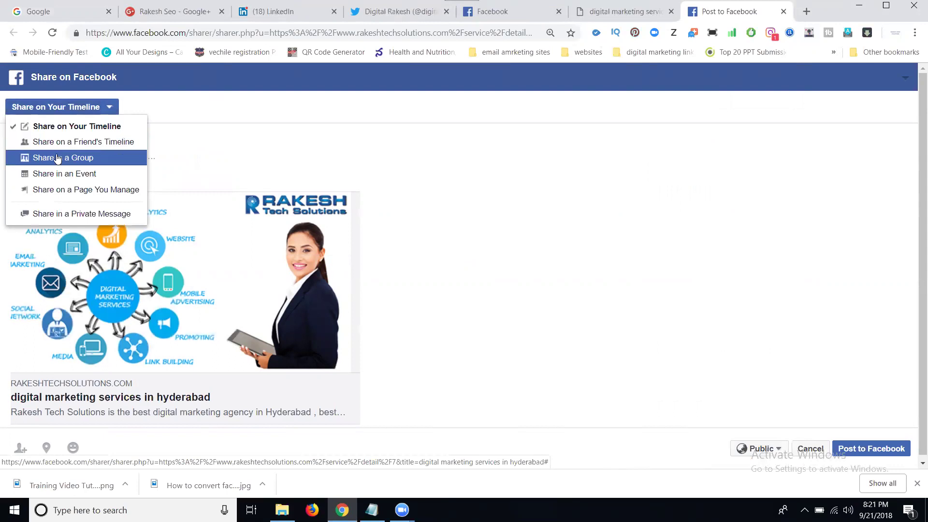
click(54, 191)
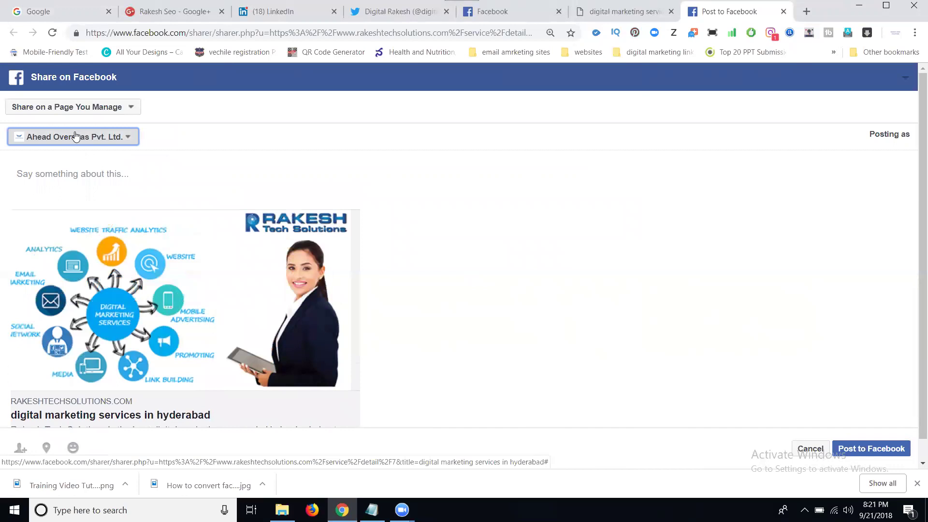
click(75, 137)
scroll(72, 193, down, 1)
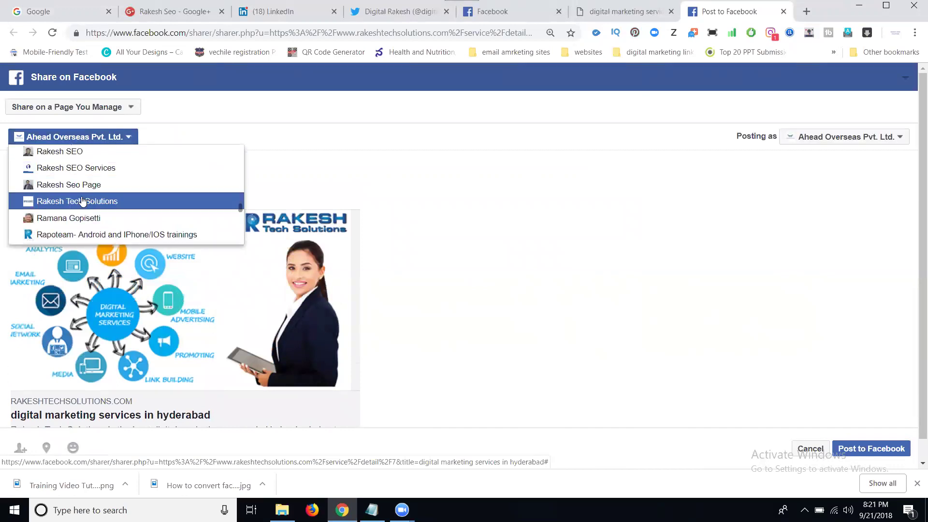
click(82, 201)
click(88, 164)
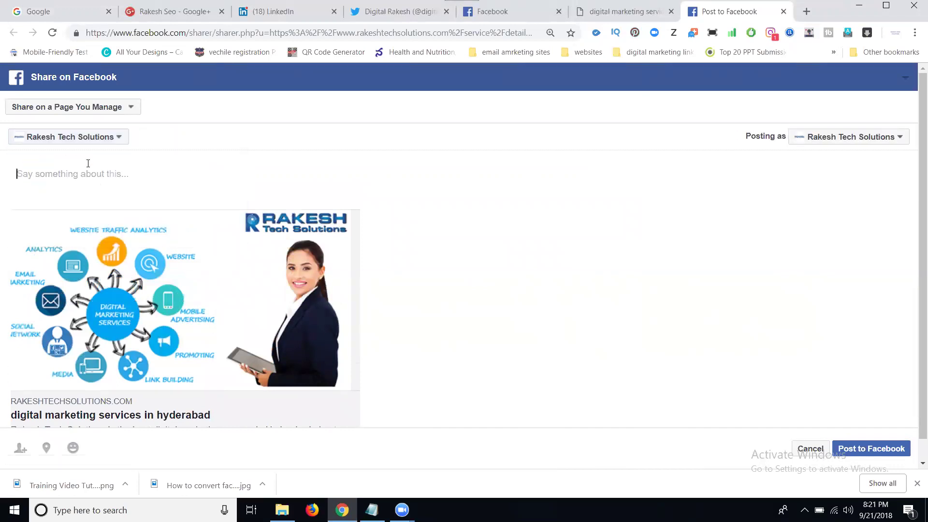
key(ctrl+v)
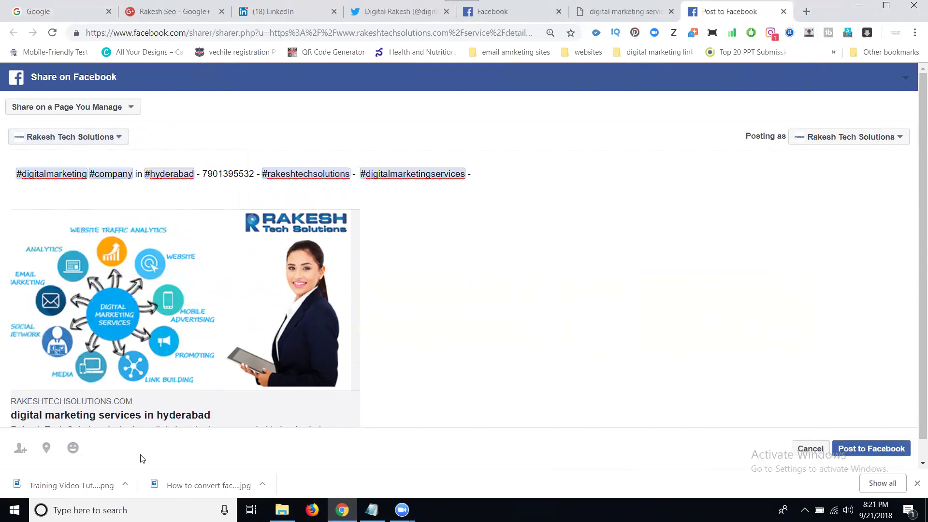
click(50, 451)
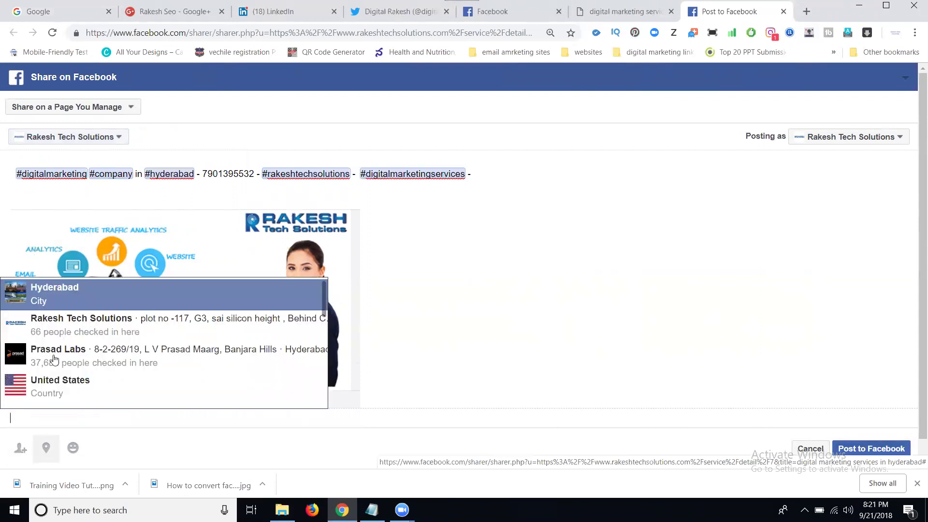
click(60, 300)
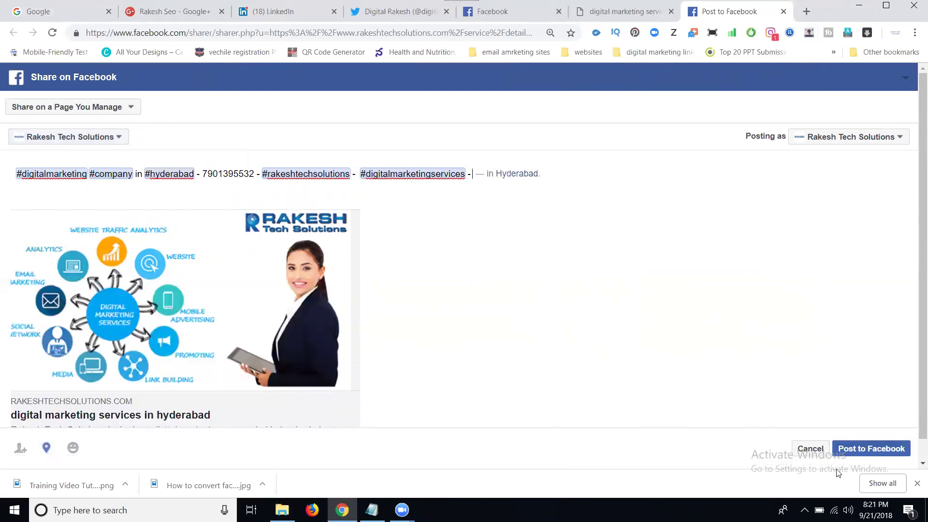
click(881, 450)
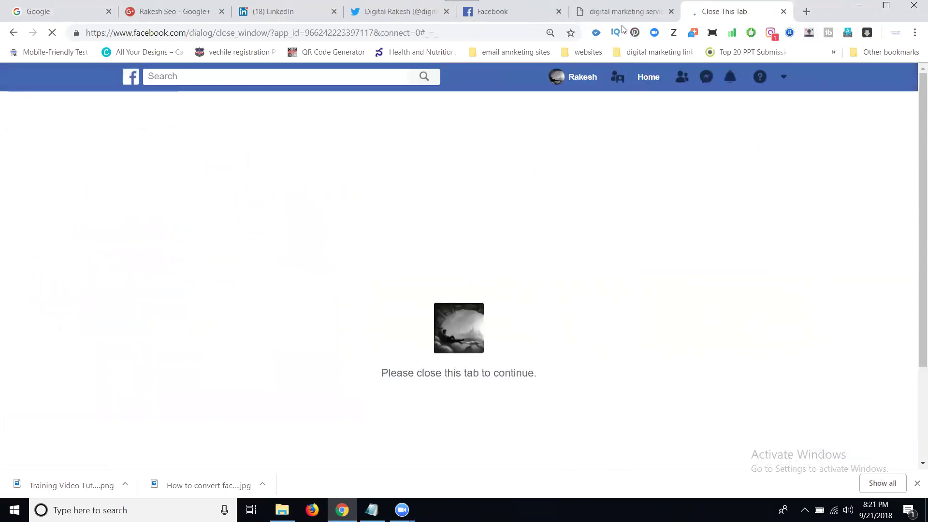
Post the pasted caption and link to the 'Digital Marketing platform for your business' group
key(ctrl+w)
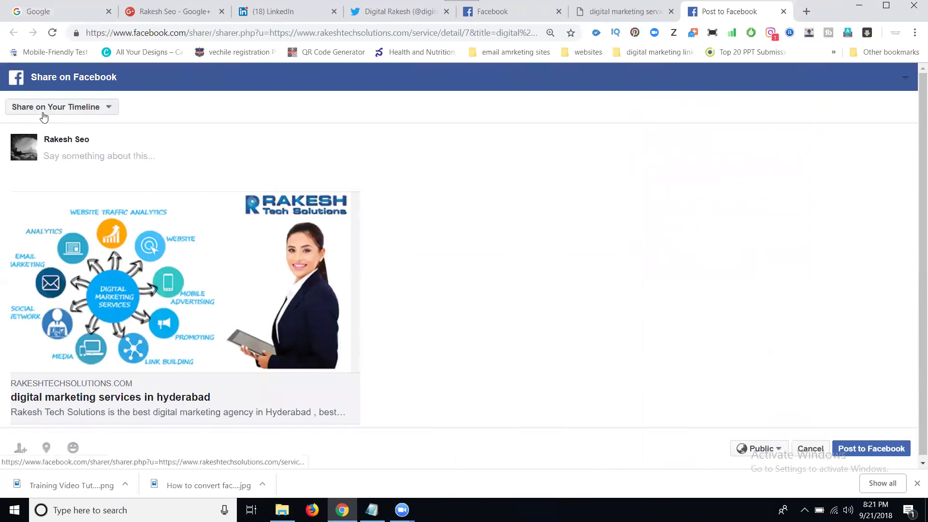
click(43, 108)
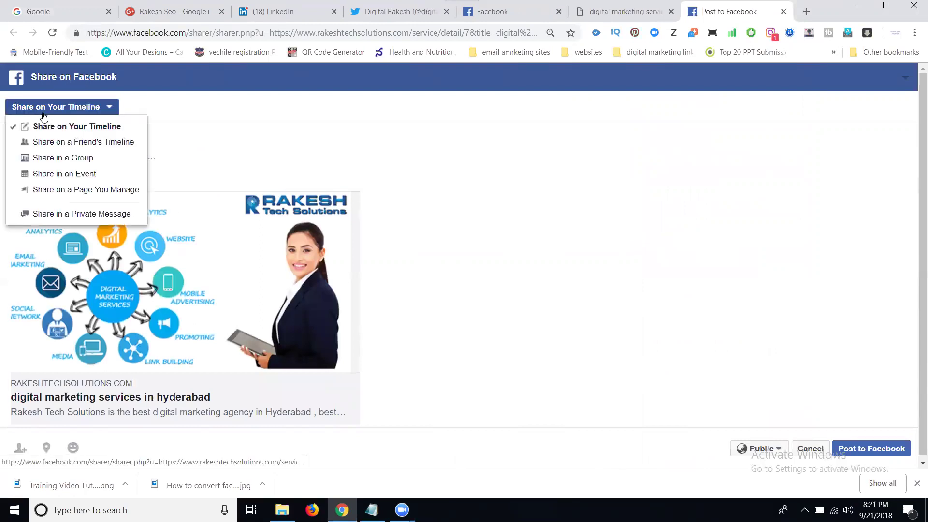
click(45, 158)
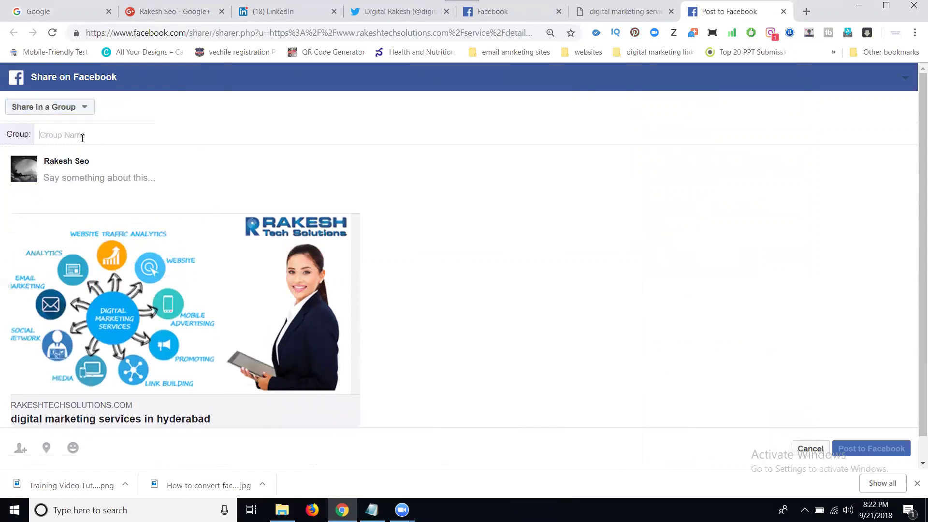
text(d)
text(igital marketing)
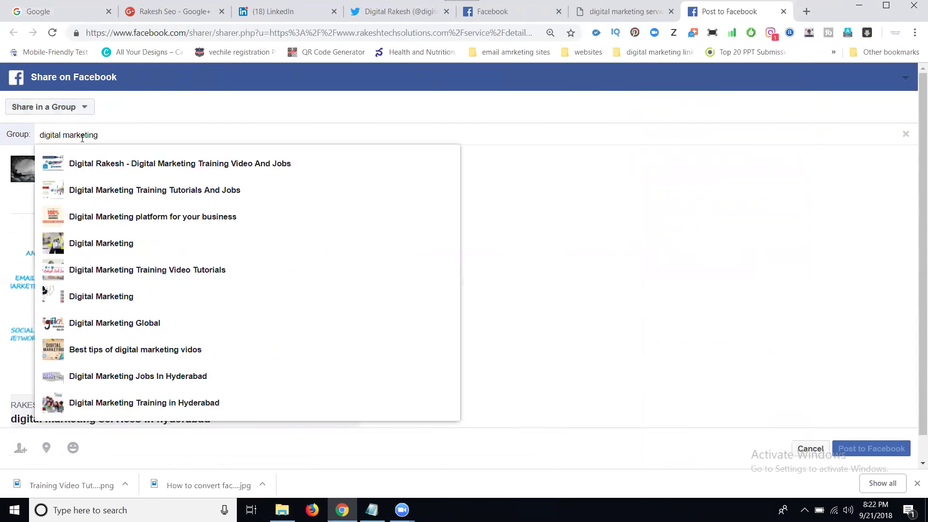
click(108, 219)
click(114, 180)
key(ctrl+v)
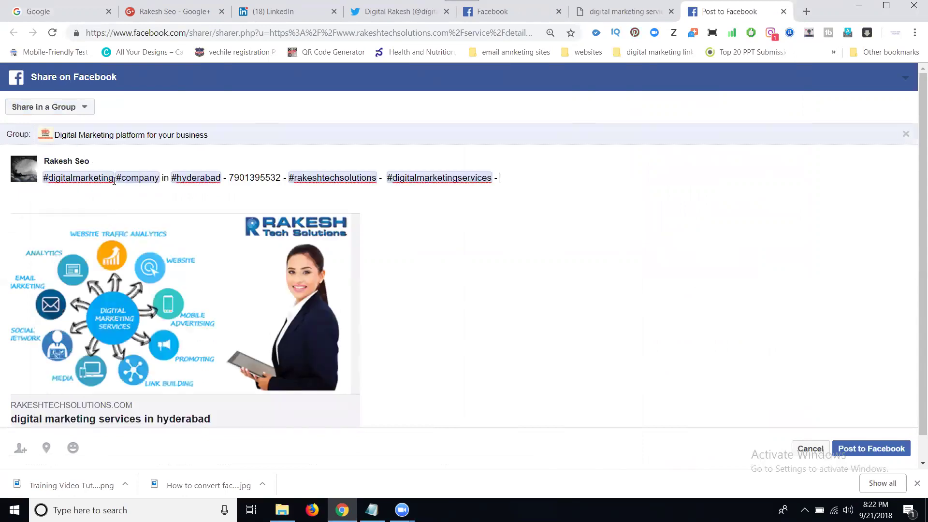
click(865, 449)
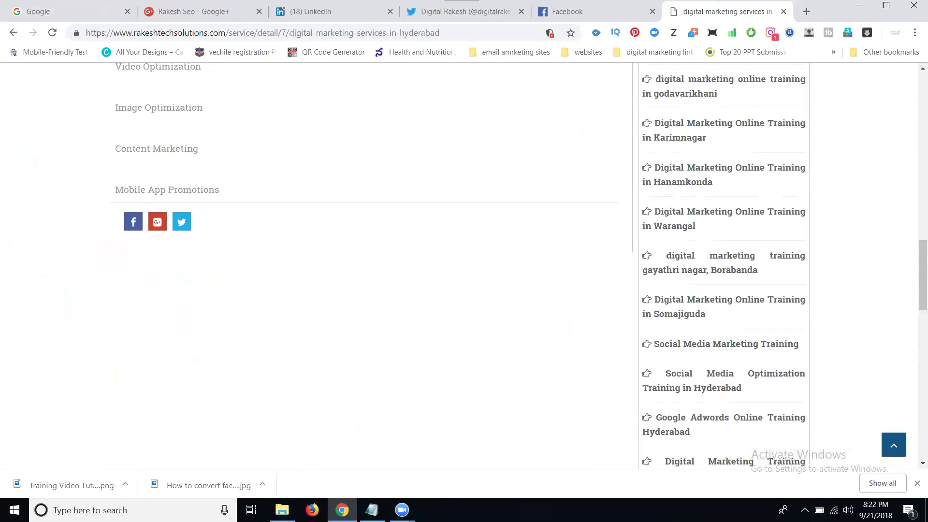
In a new Notepad note, paste the caption and add #videomarketing #contentmarketing #imagemarketing and 'More Details -'
key(super+r)
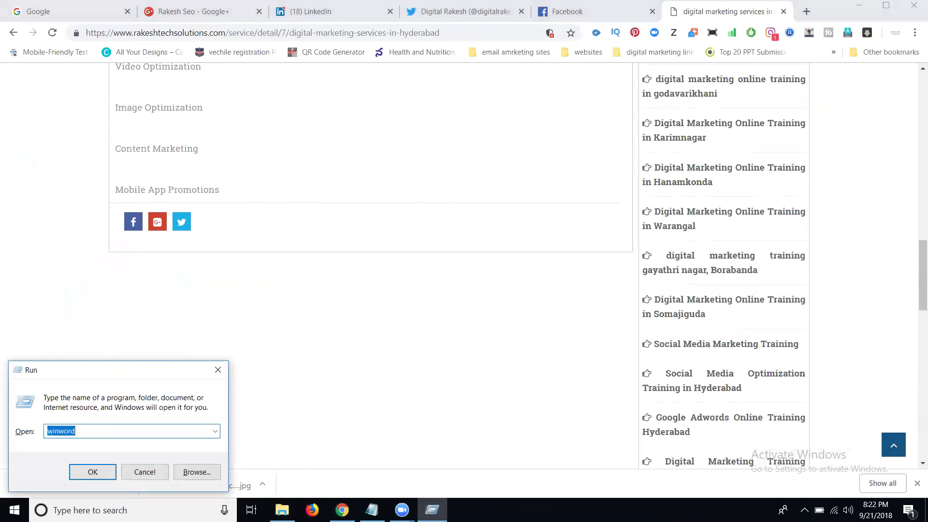
key(Down)
key(Down)
key(Return)
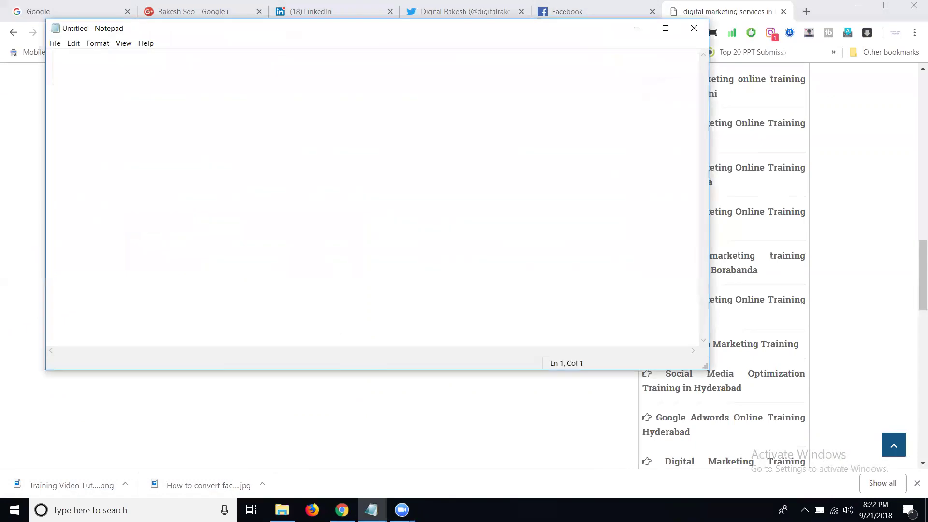
key(ctrl+v)
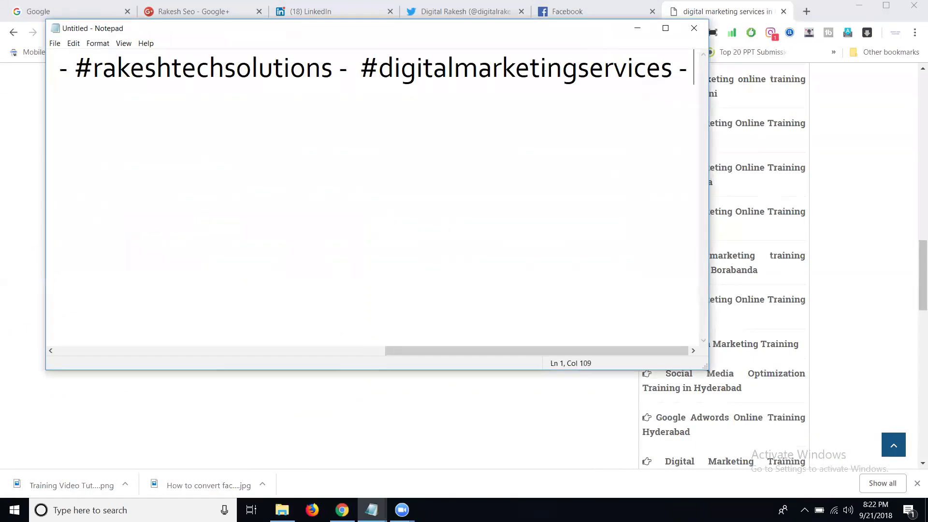
key(Return)
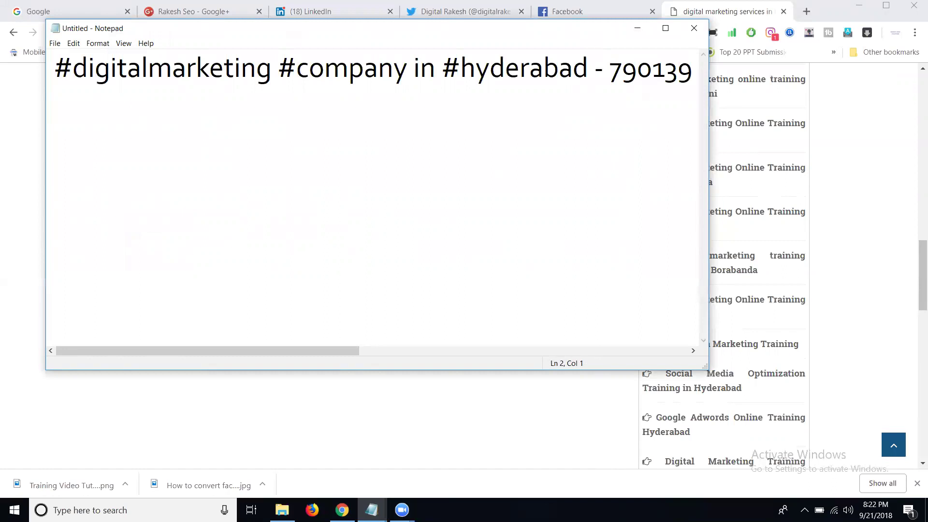
text(#videom)
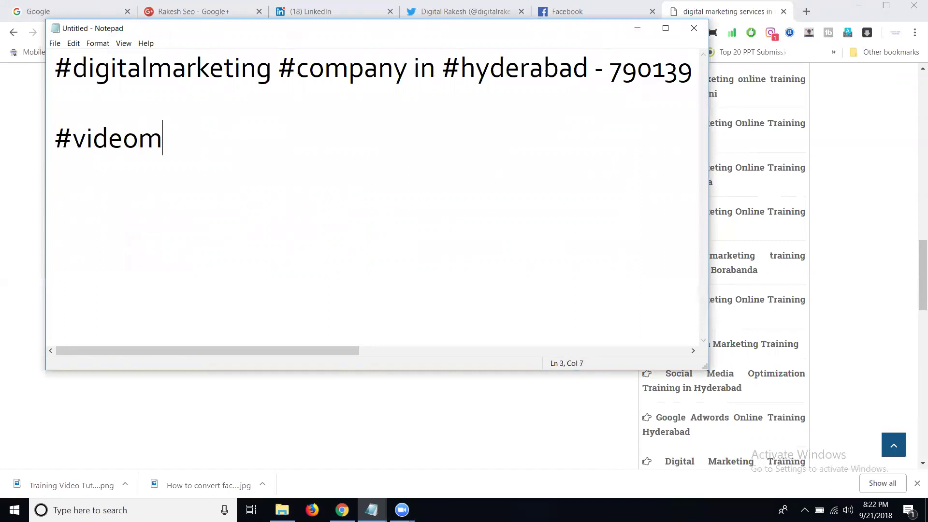
text(arke)
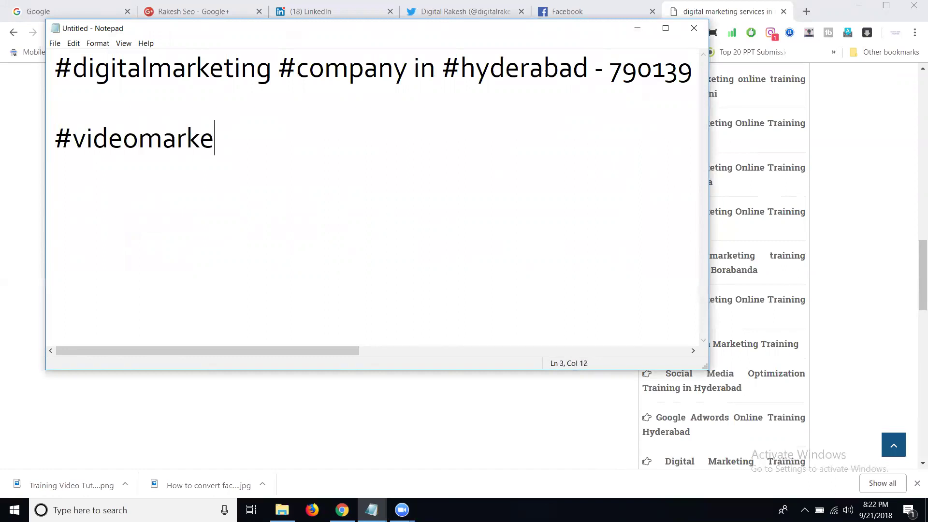
text(ting #)
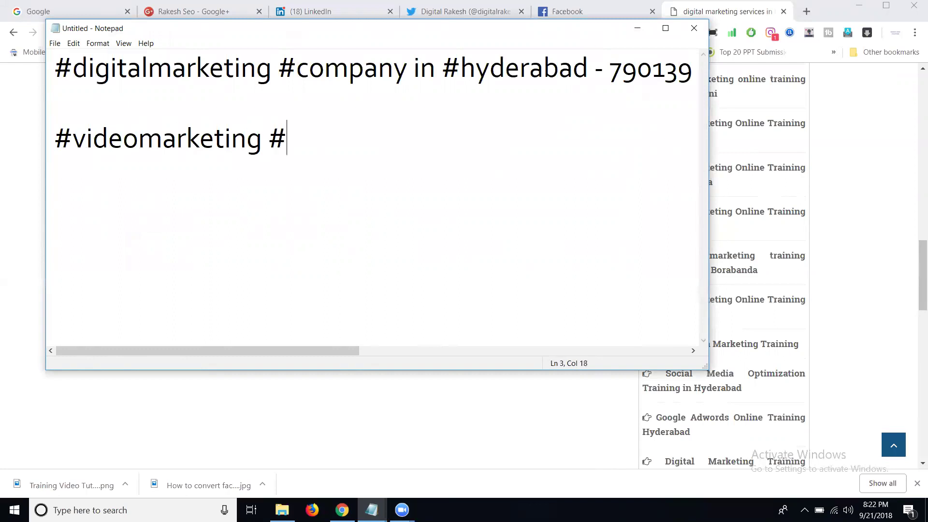
text(c)
text(ontentmark)
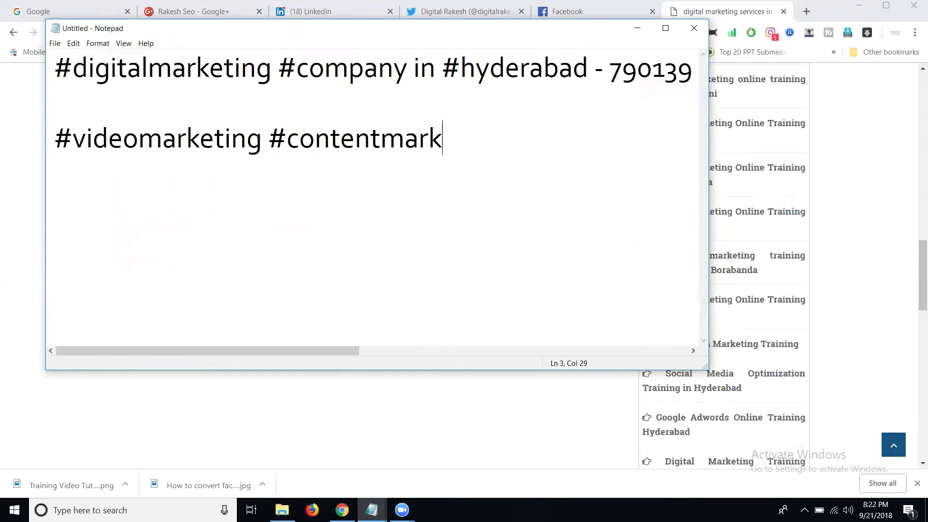
text(eting #im)
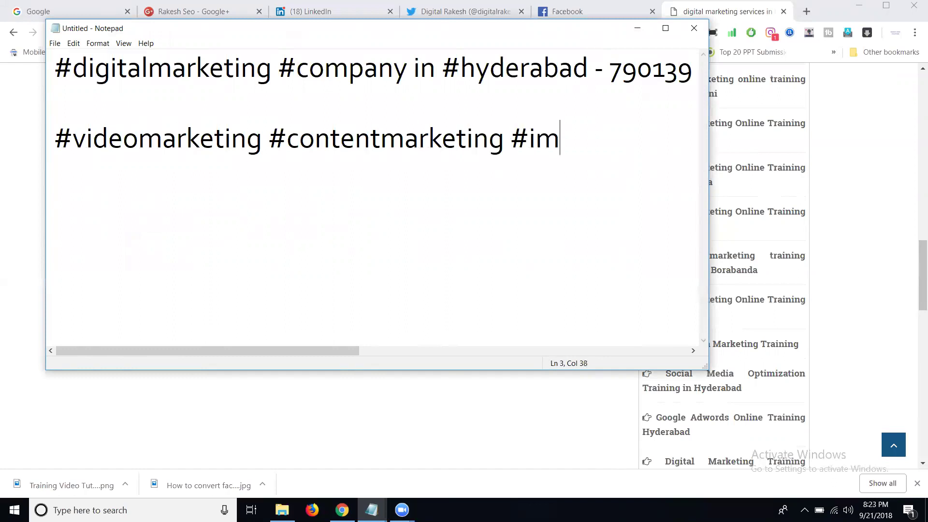
text(agema)
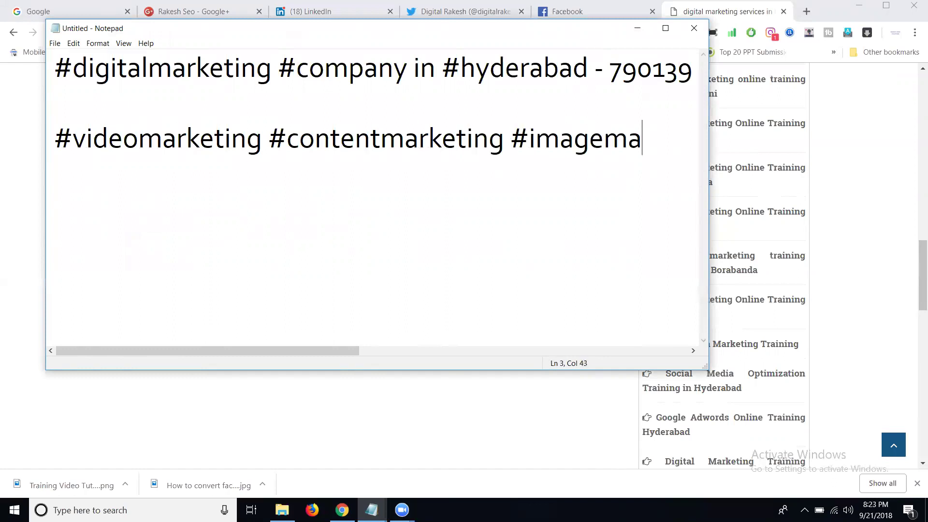
text(rketing)
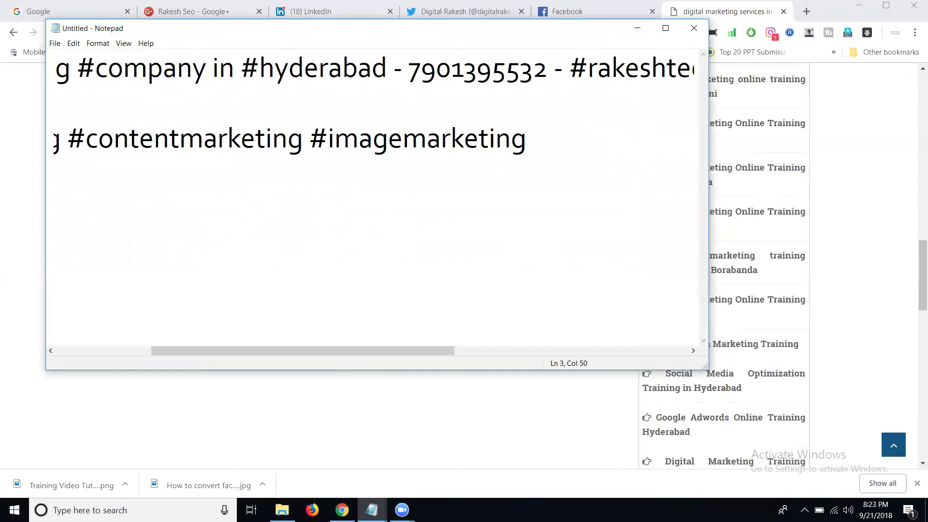
key(Return)
key(Return)
text(More)
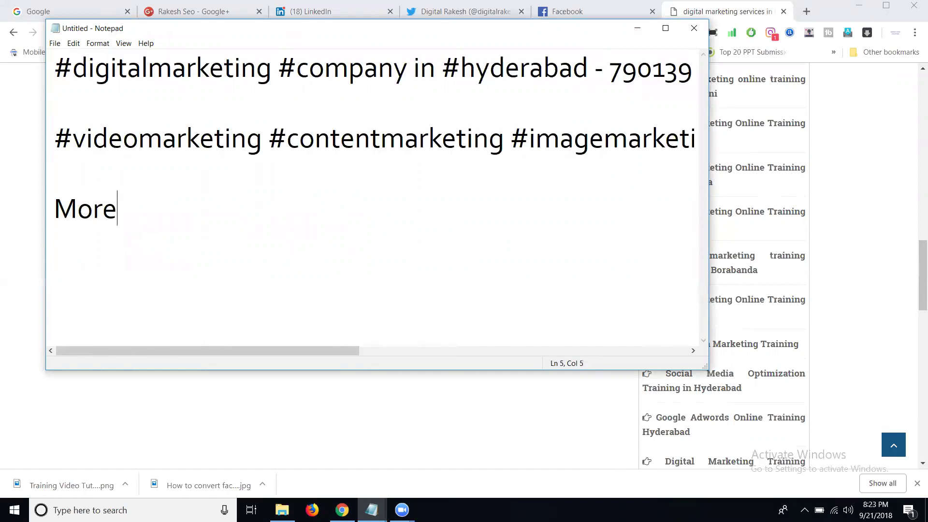
text( Detai)
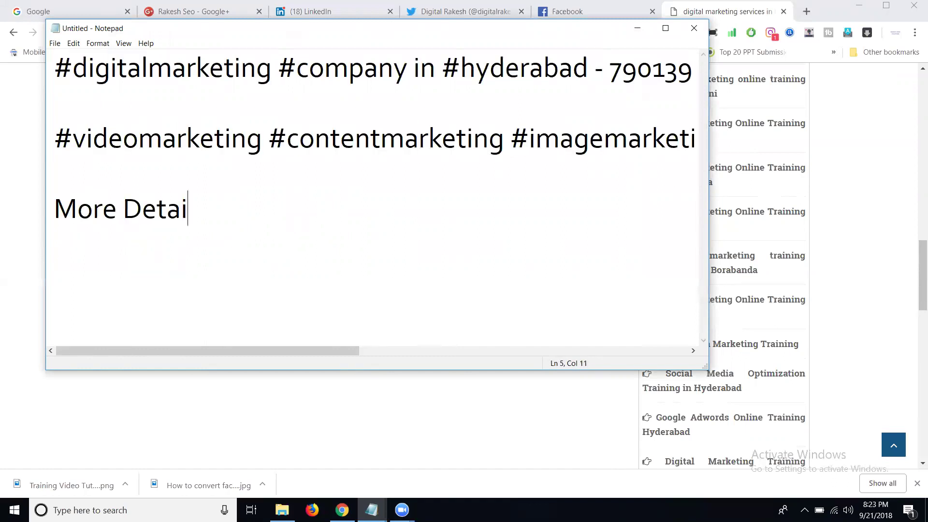
text(ls -)
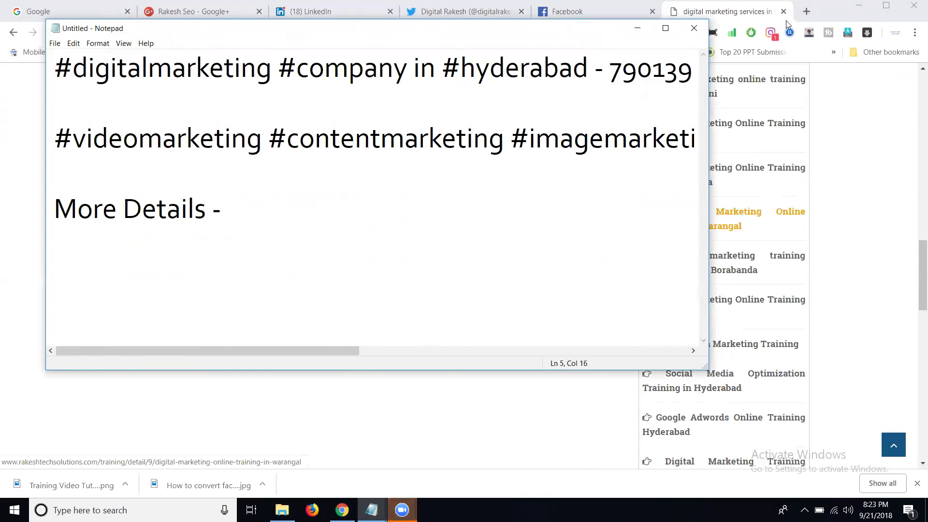
Paste the services page URL below 'More Details' and select the whole caption
key(alt+Tab)
click(364, 39)
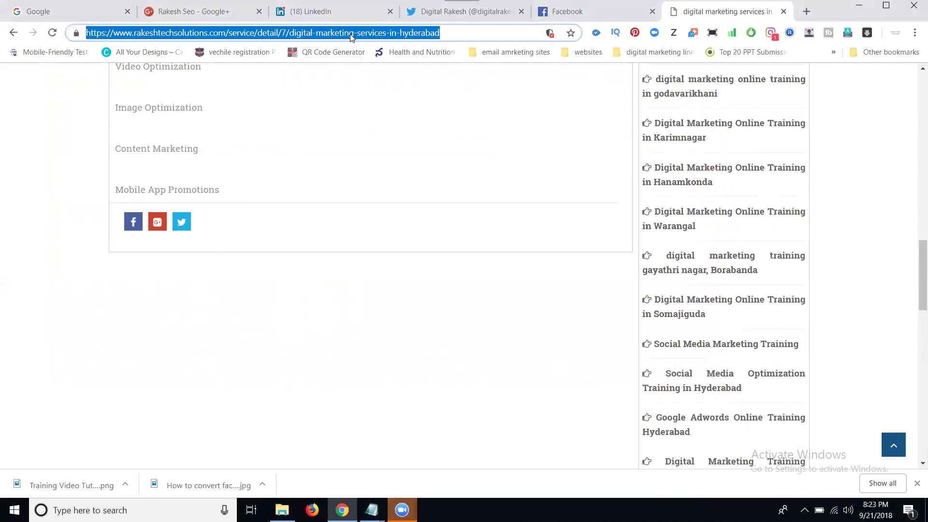
click(375, 507)
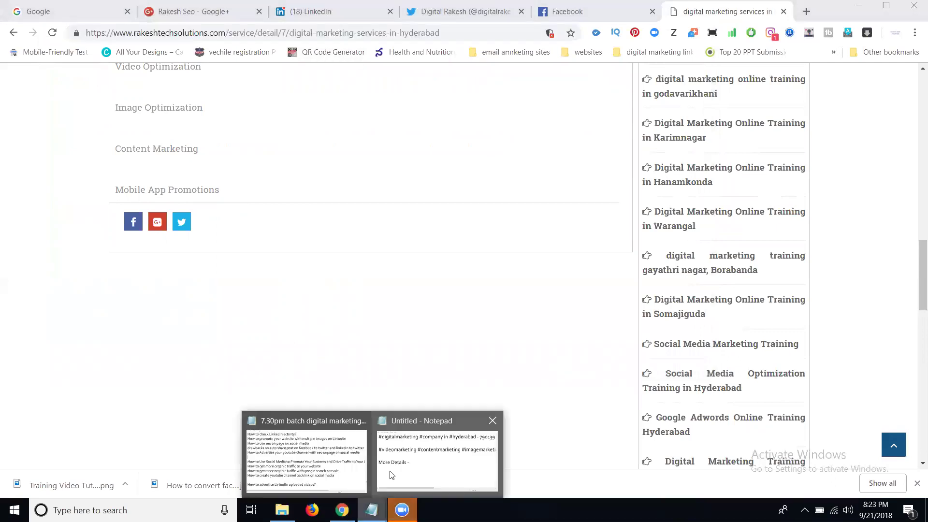
click(392, 473)
key(Return)
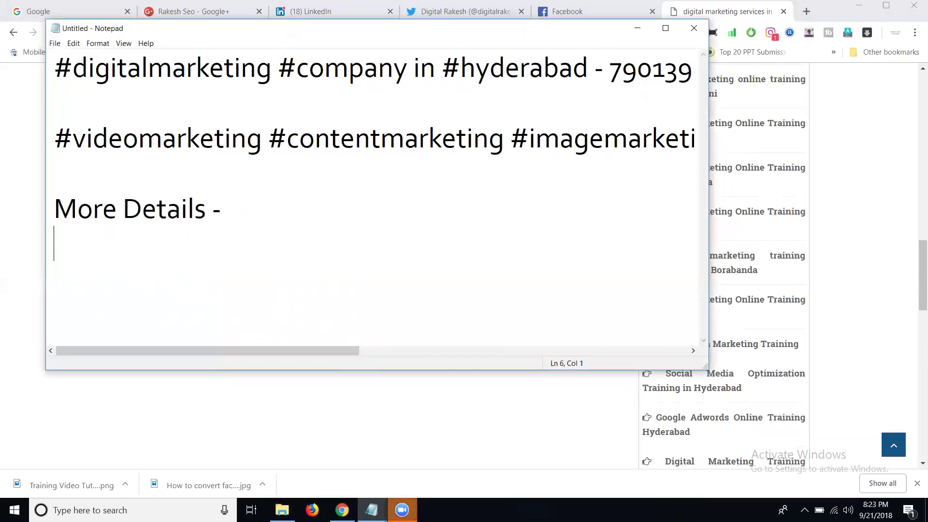
key(ctrl+v)
key(ctrl+a)
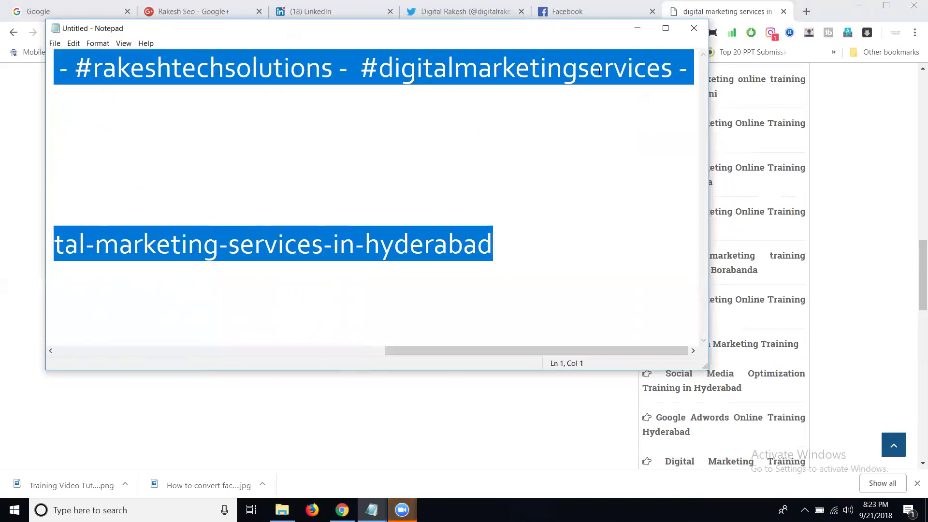
click(637, 28)
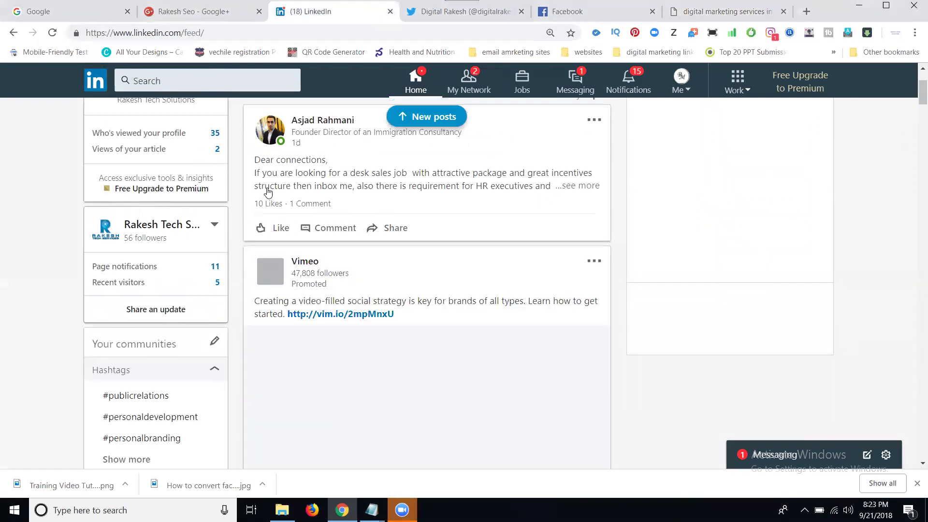
Start a LinkedIn feed post and paste the caption so the services link preview loads
scroll(270, 194, up, 3)
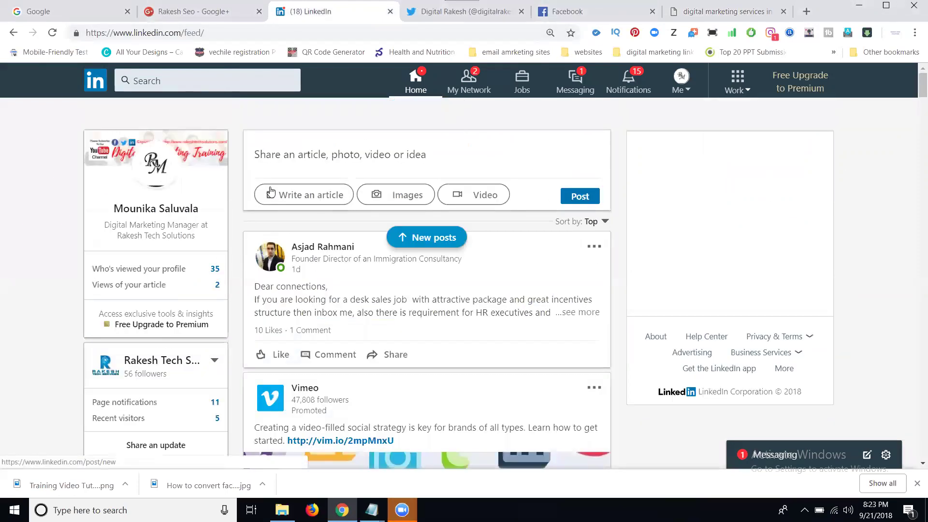
click(312, 152)
key(ctrl+v)
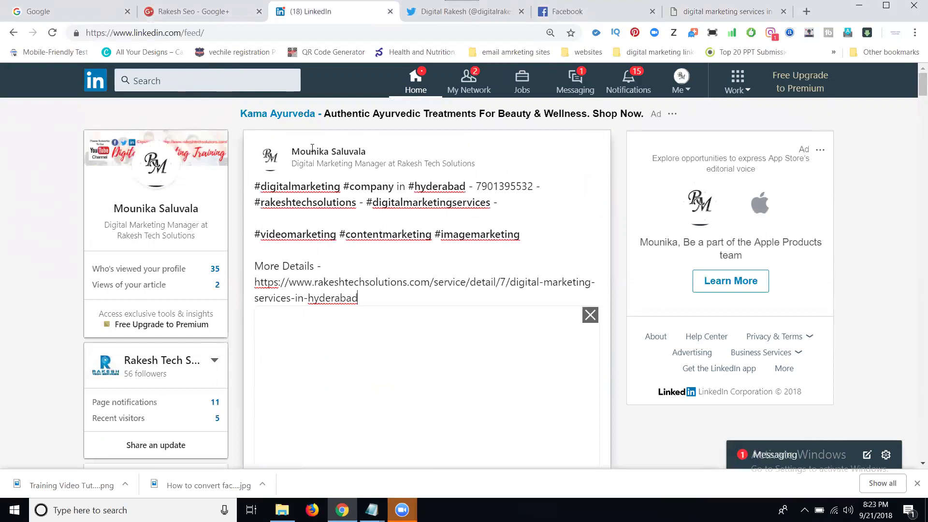
scroll(312, 148, down, 3)
scroll(314, 153, down, 2)
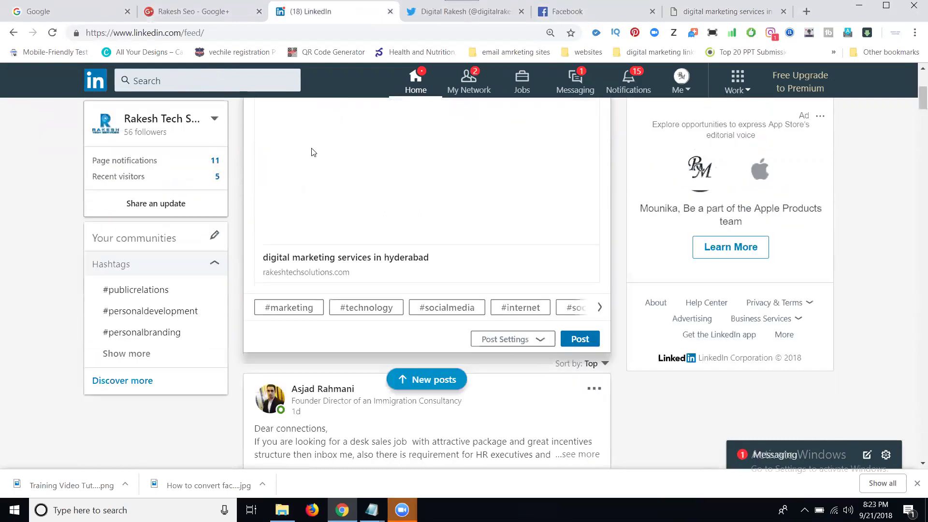
Check the post's visibility settings and publish it to the feed
click(495, 339)
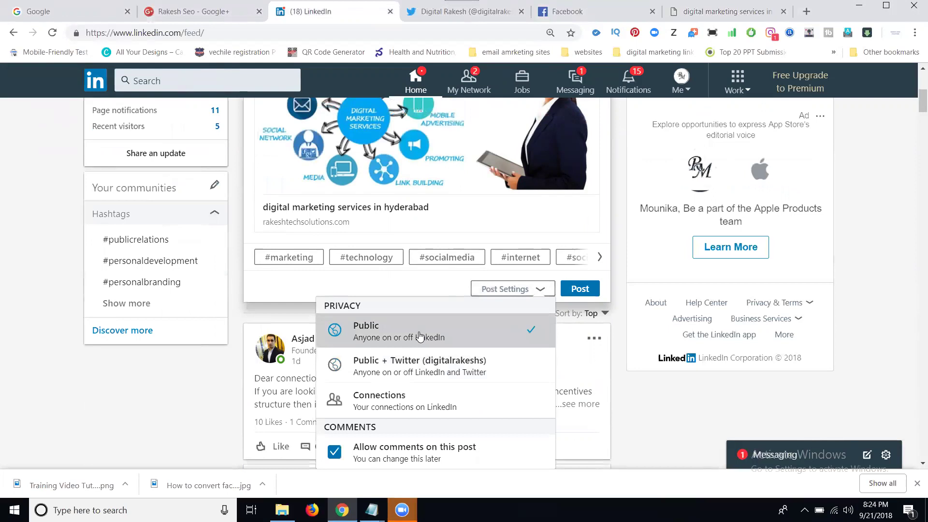
click(389, 402)
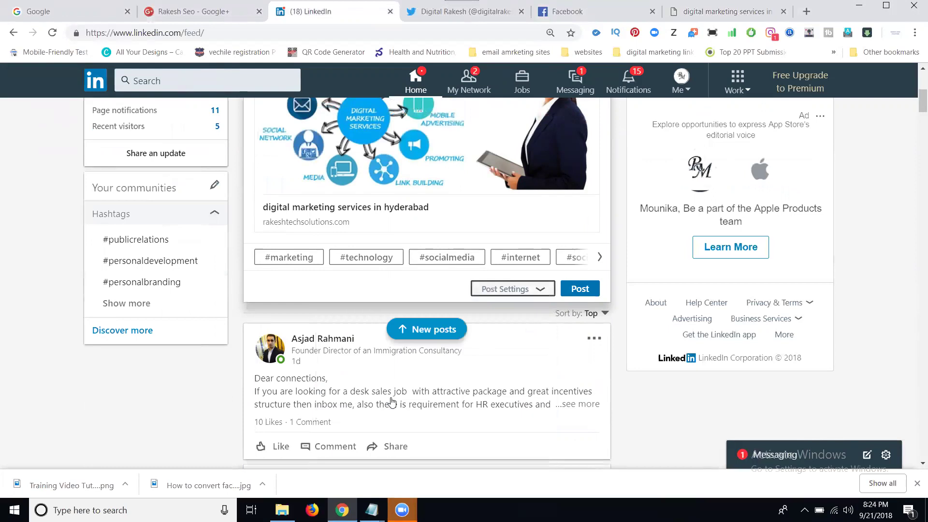
click(581, 289)
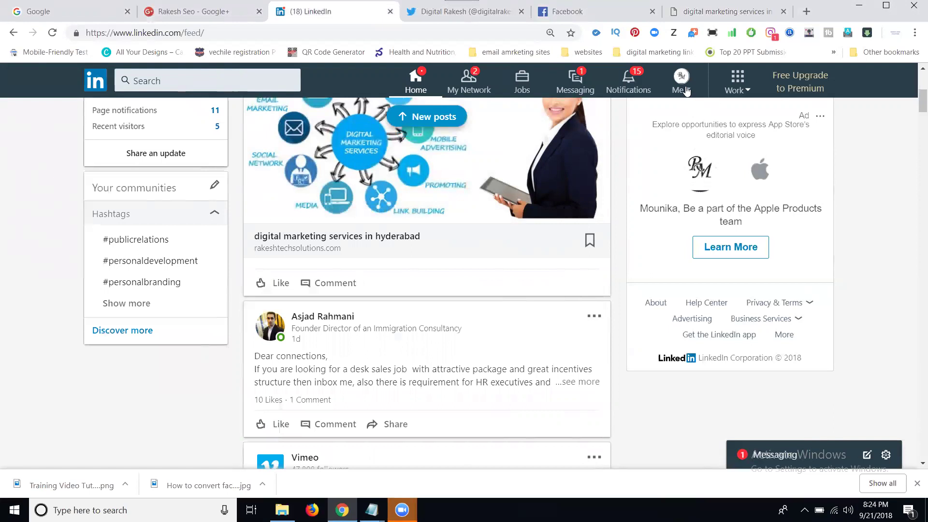
Post the pasted caption as an update on the Rakesh Tech Solutions company page
click(686, 91)
scroll(621, 232, down, 3)
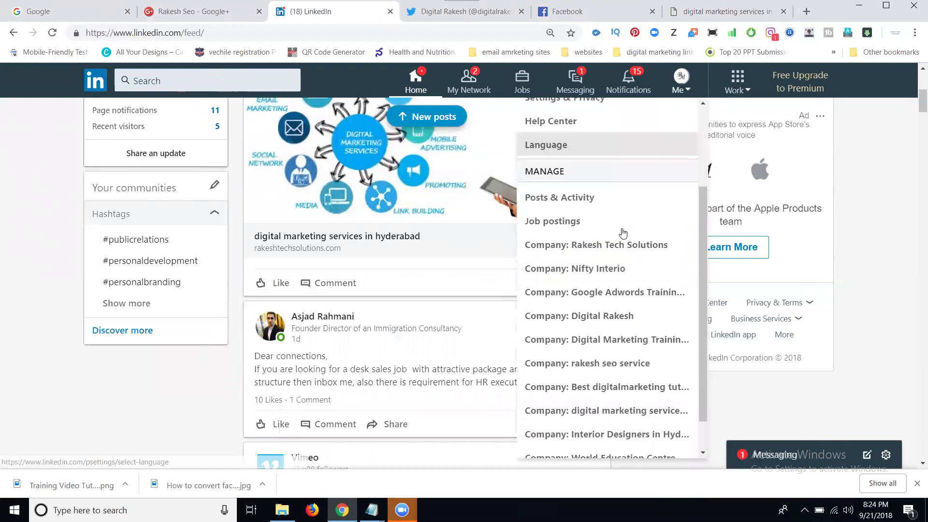
click(618, 241)
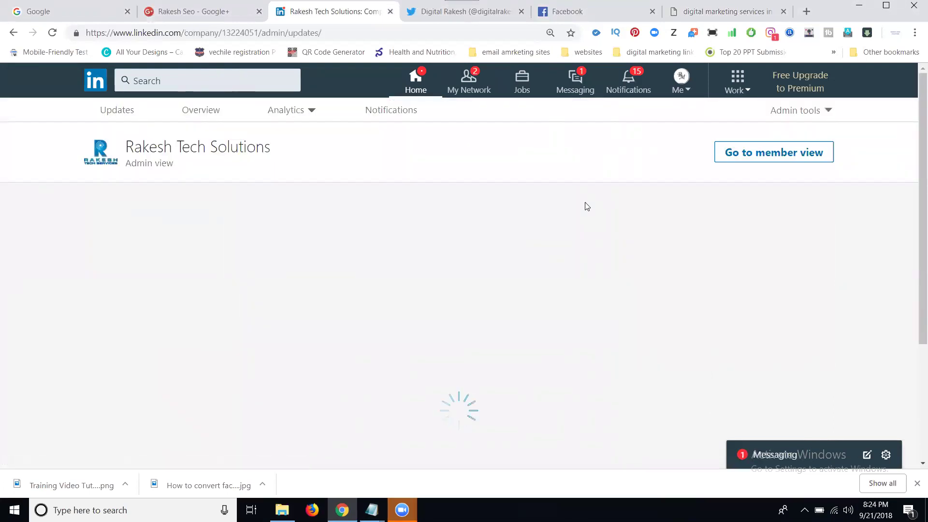
click(392, 239)
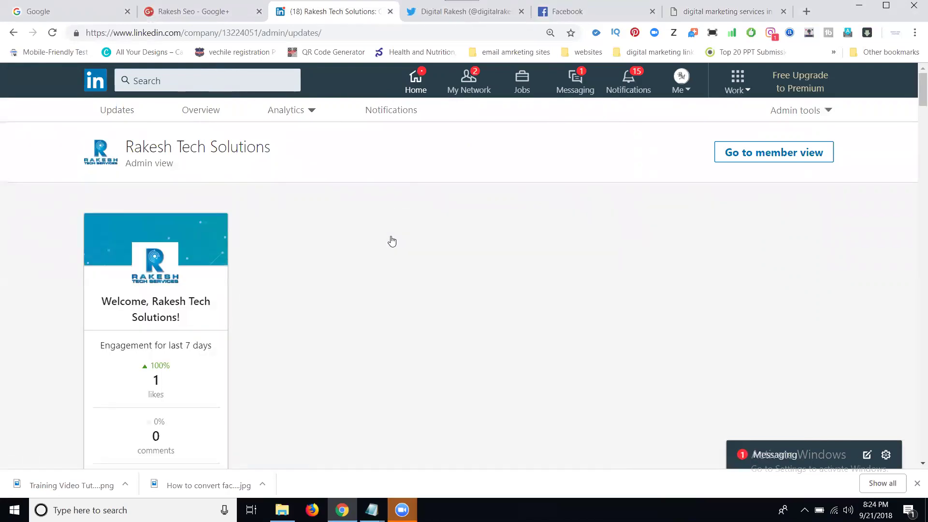
key(ctrl+v)
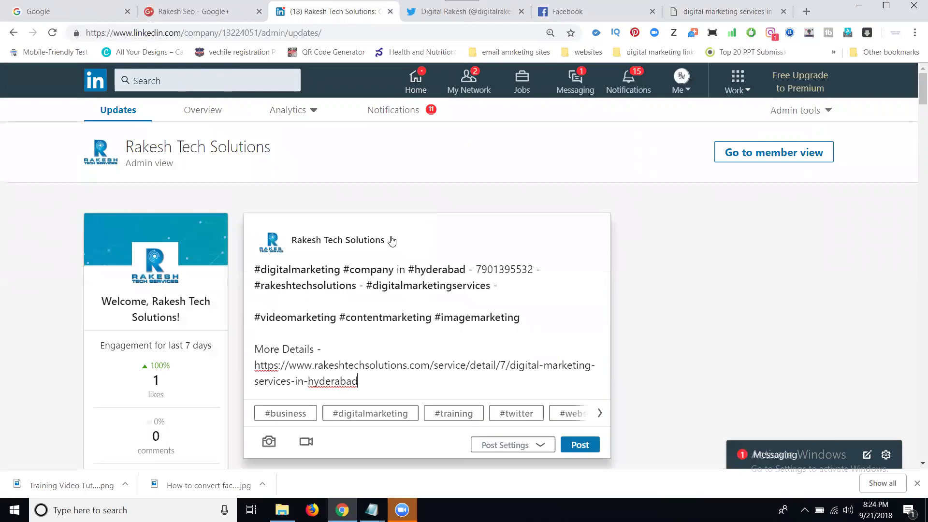
scroll(528, 326, down, 5)
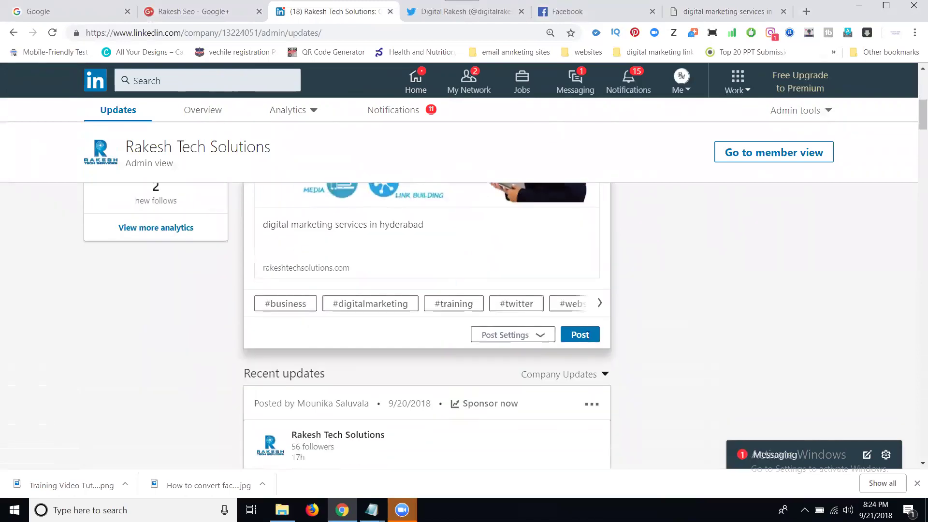
click(585, 336)
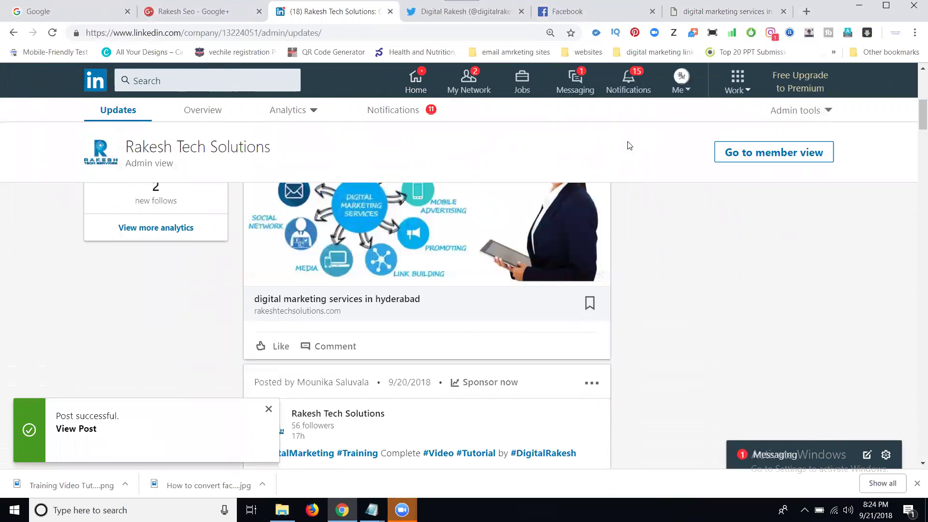
Go to the Digital Marketing Professionals group via the LinkedIn products menu
click(735, 93)
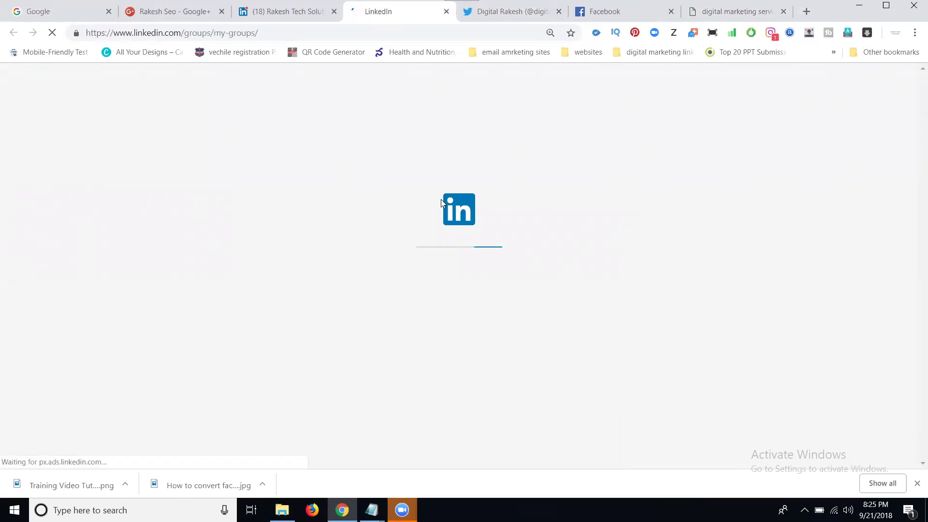
scroll(163, 211, down, 1)
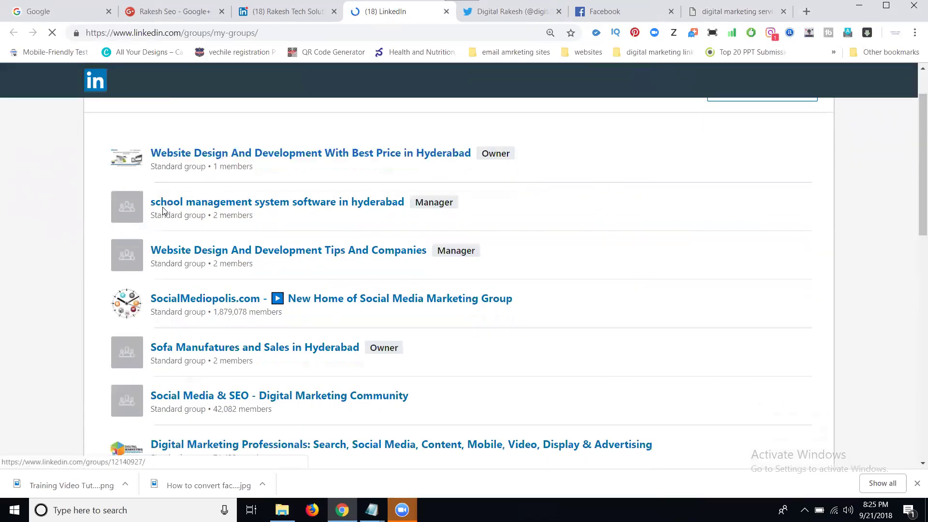
scroll(163, 211, down, 3)
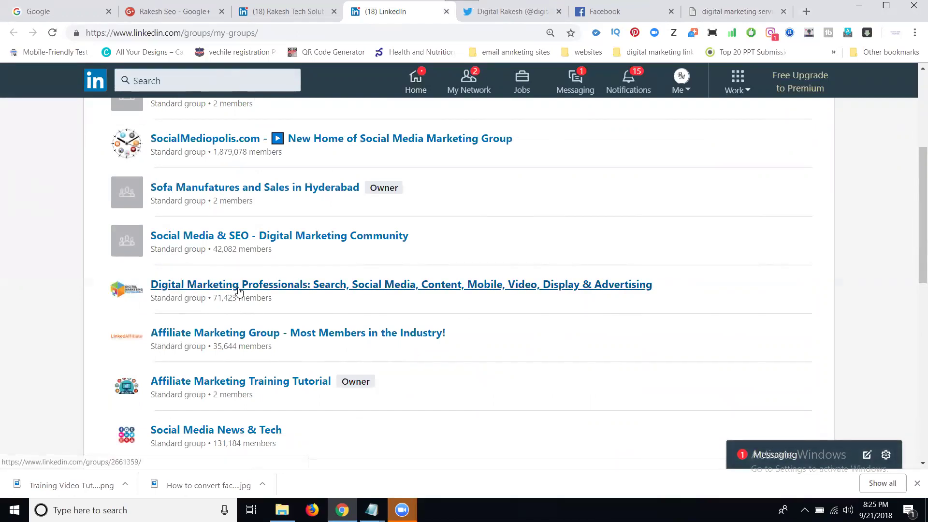
click(238, 285)
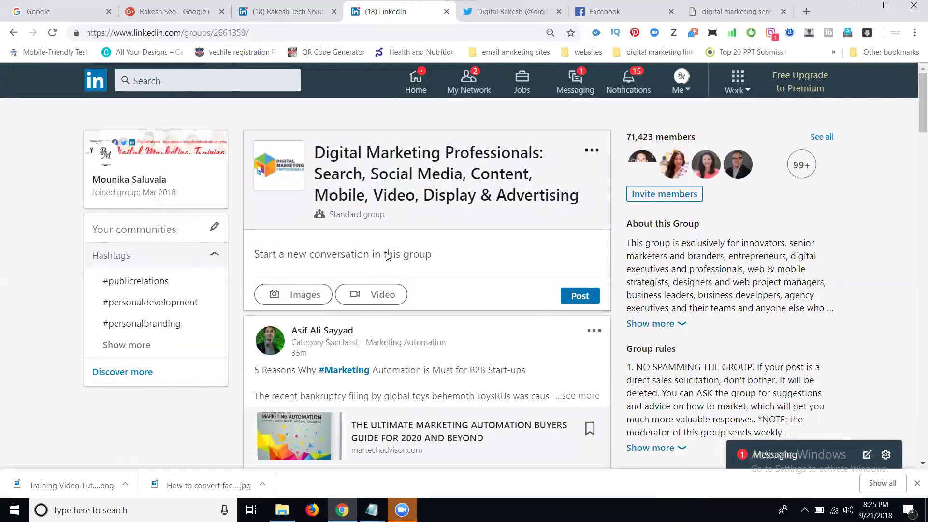
Publish the hashtag caption and Hyderabad services link post in Digital Marketing Professionals
click(387, 256)
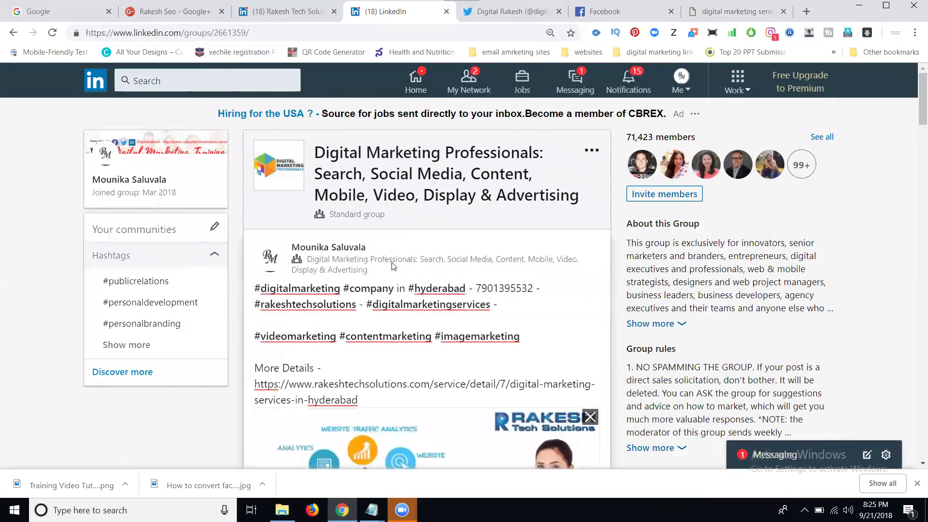
scroll(397, 265, down, 3)
scroll(396, 265, down, 3)
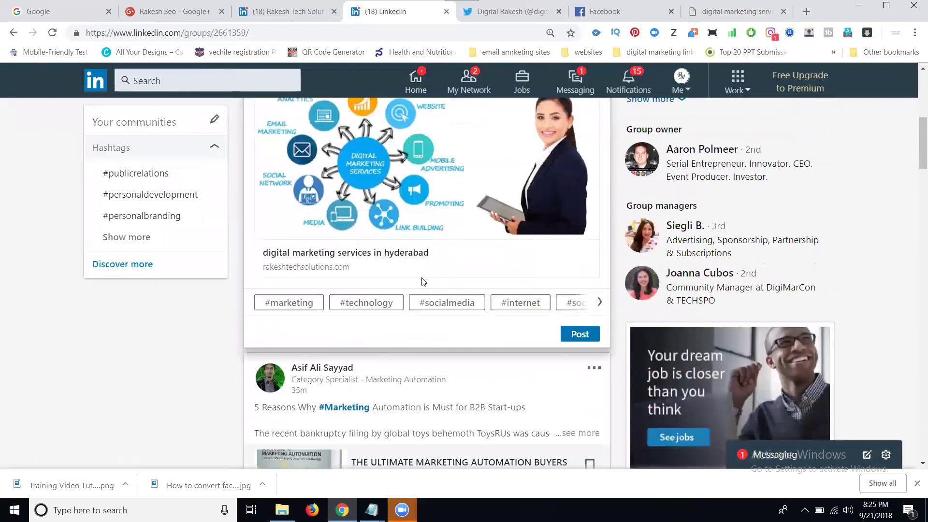
scroll(483, 271, down, 2)
click(577, 269)
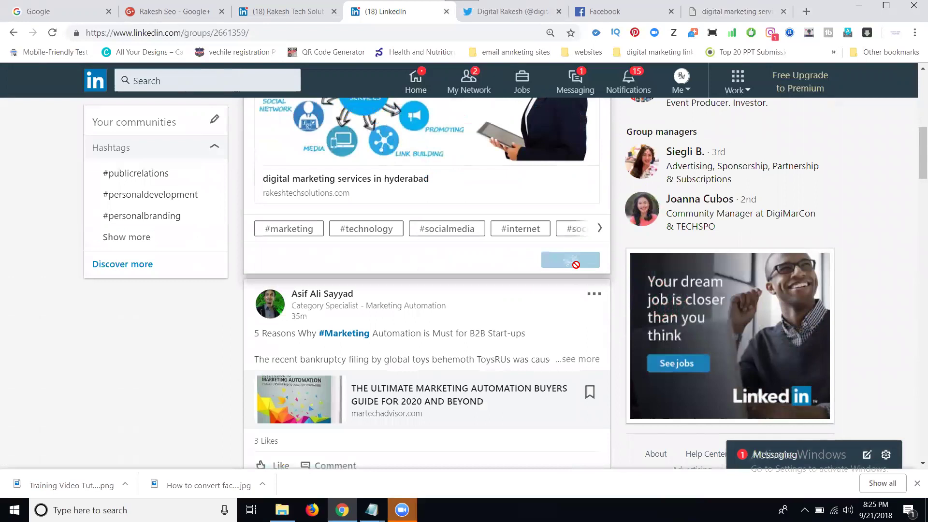
scroll(464, 220, up, 3)
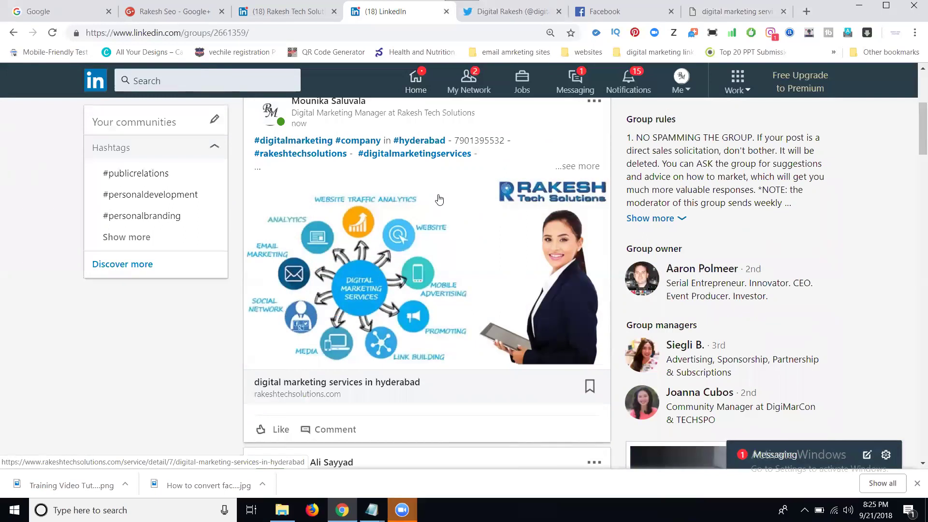
scroll(430, 242, up, 5)
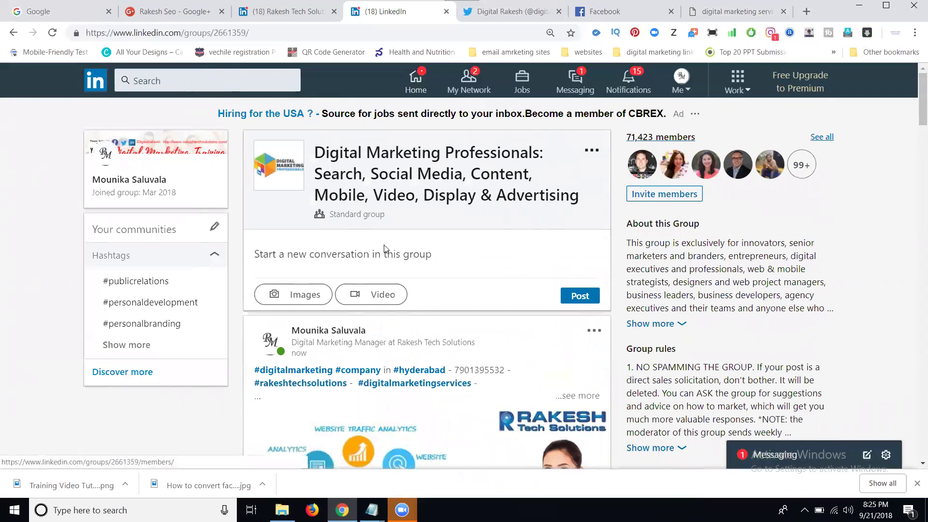
Attach the 'Training Video Tutorial Package' image to a new group post and paste the hashtag caption
click(299, 301)
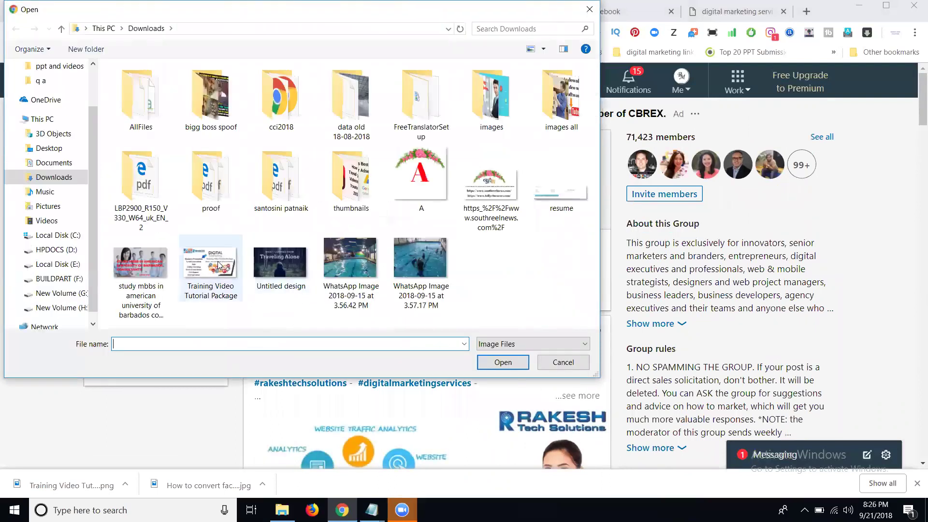
double_click(213, 267)
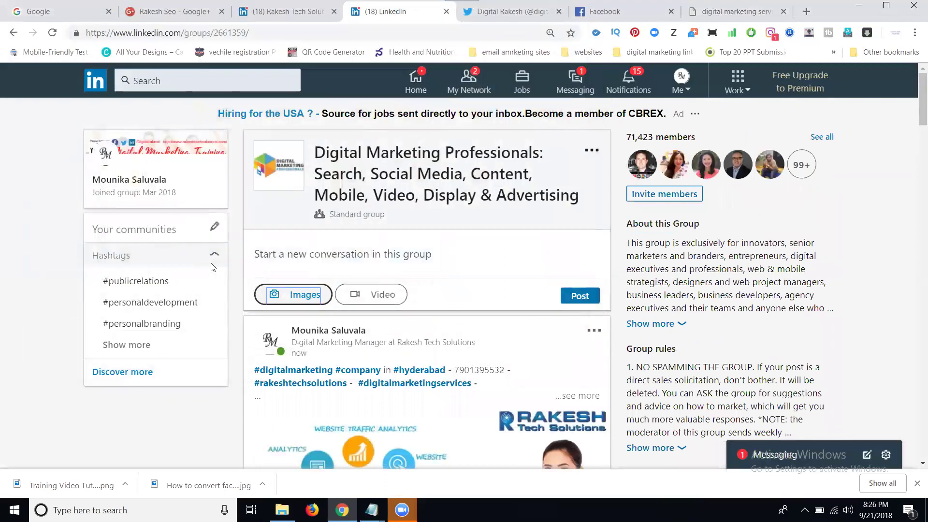
key(ctrl+v)
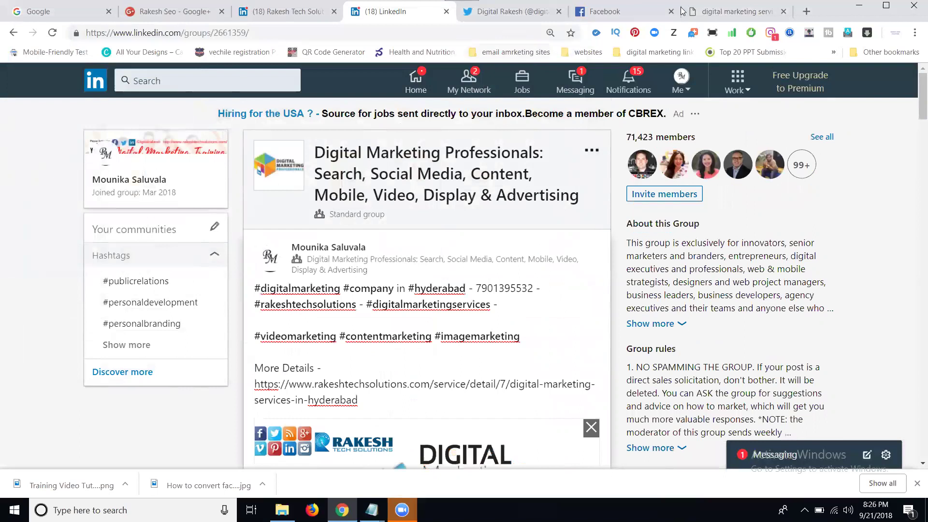
Open the Rakesh Tech Solutions Video Tutorials page from the footer and copy its URL
click(716, 9)
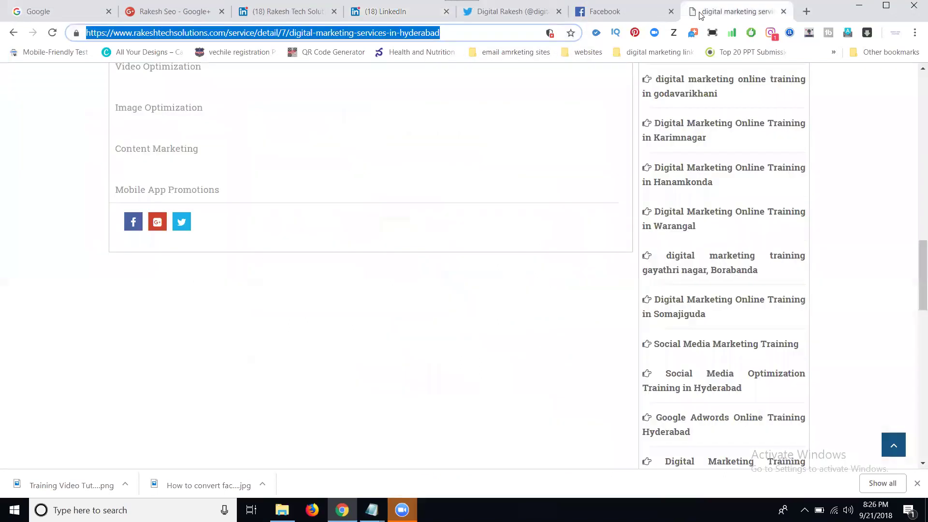
scroll(425, 285, down, 5)
scroll(426, 287, down, 1)
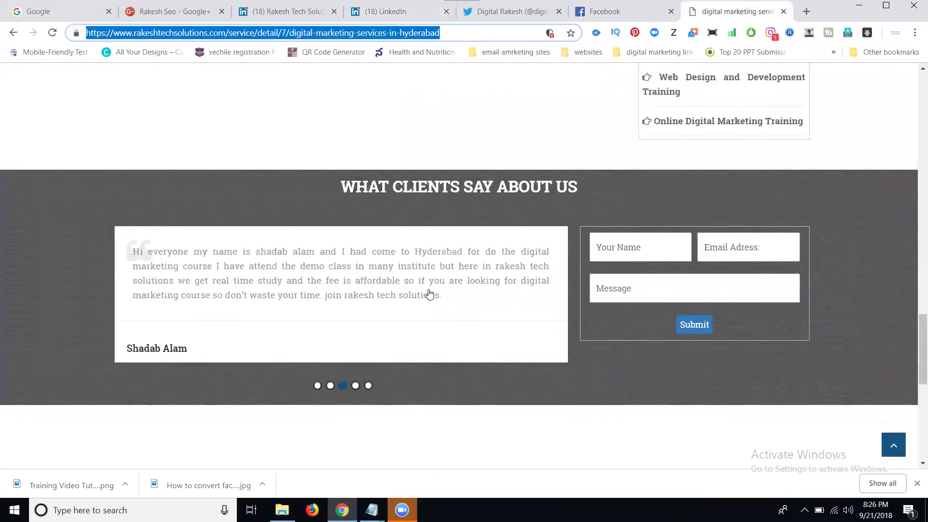
scroll(428, 293, down, 4)
scroll(429, 293, down, 1)
scroll(452, 301, down, 3)
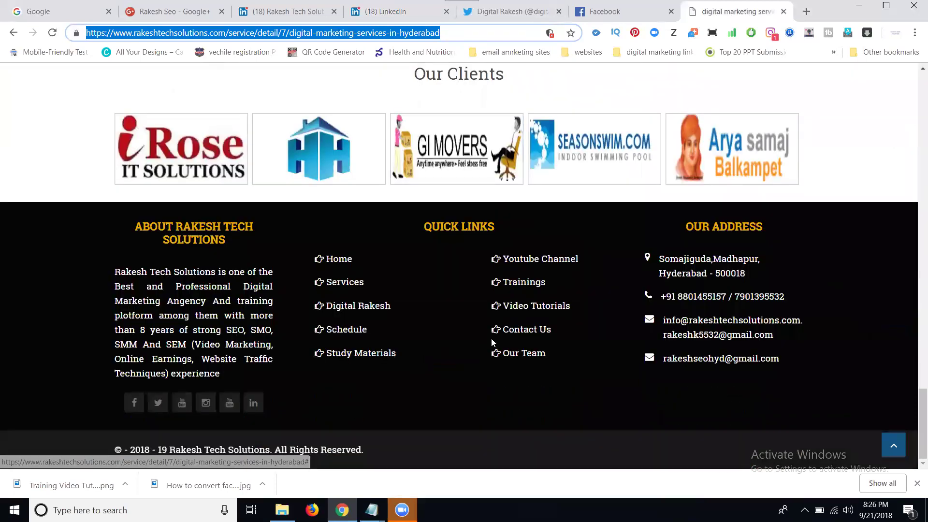
click(520, 305)
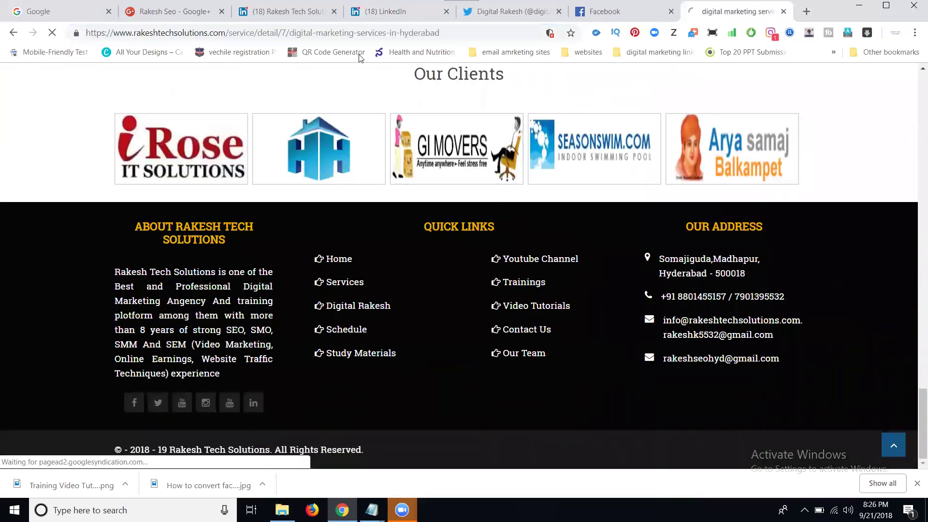
click(345, 30)
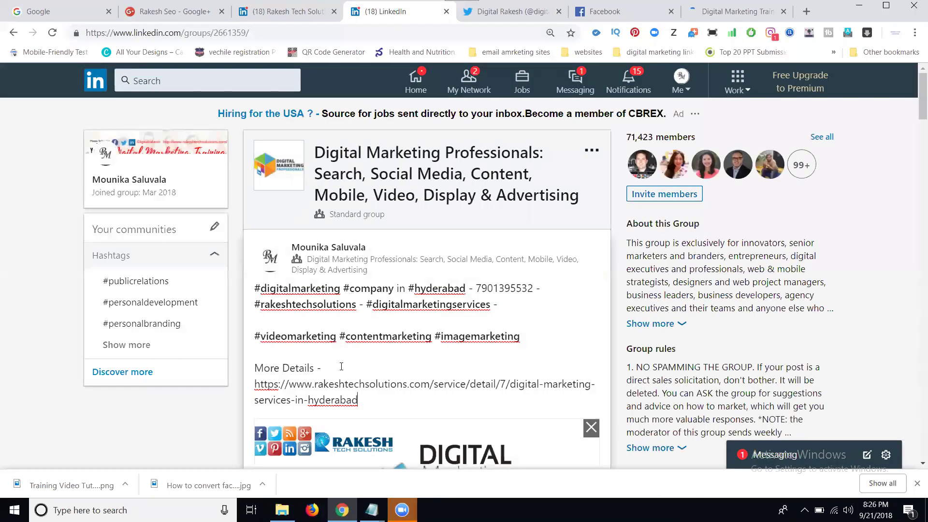
Replace the draft's services link with the /videos URL and publish the post
triple_click(337, 383)
text(https://www.rakeshtechsolutions.com/videos)
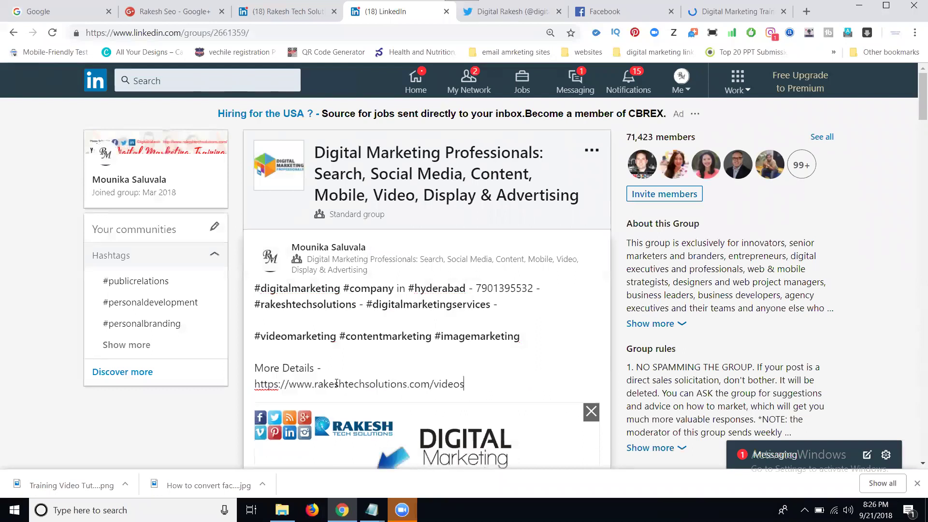
scroll(298, 253, down, 3)
scroll(298, 252, down, 5)
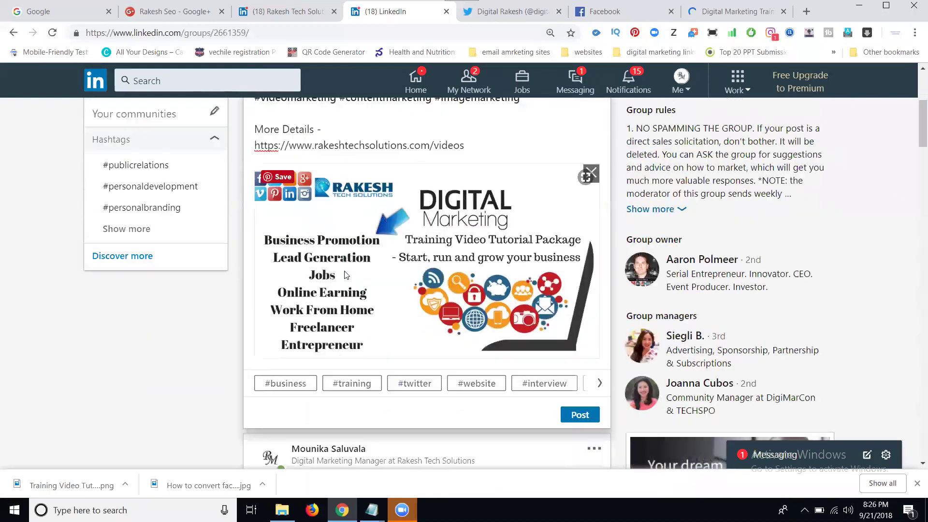
click(570, 232)
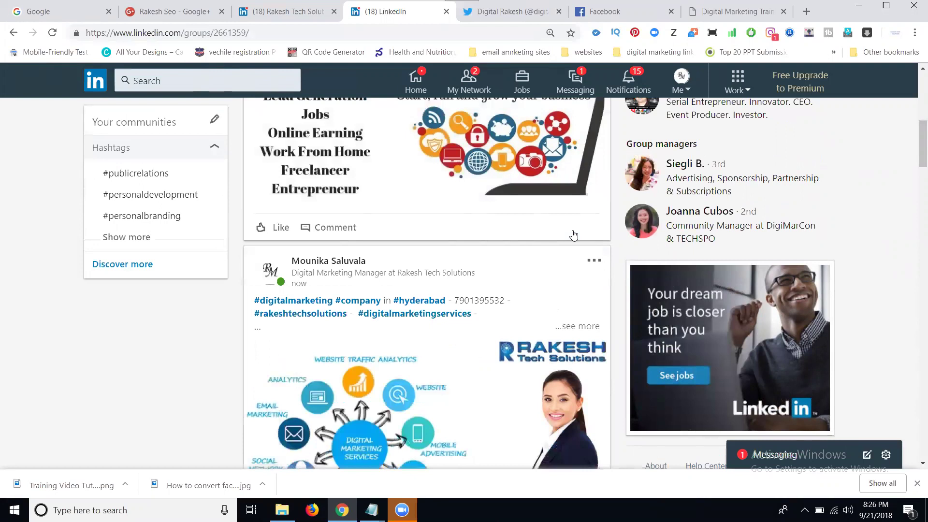
View the published training video image at full size, then close it
scroll(425, 215, up, 3)
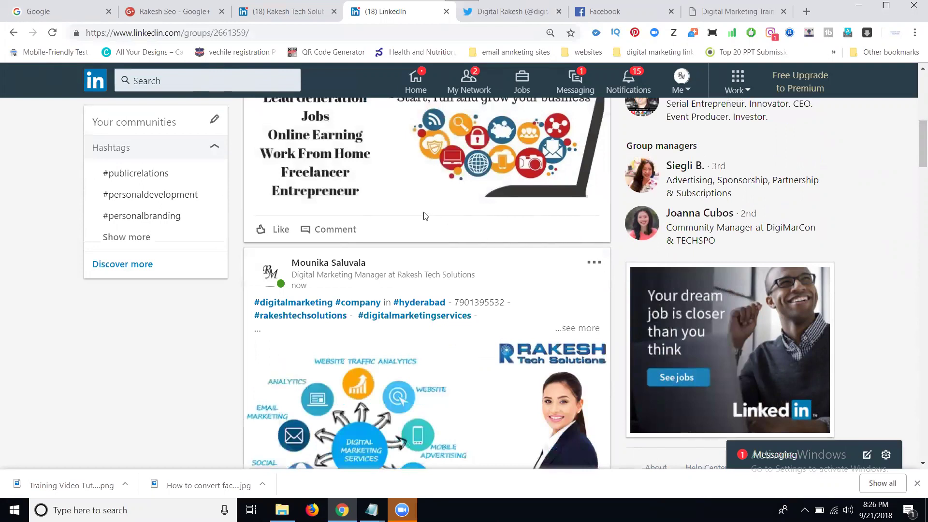
click(387, 215)
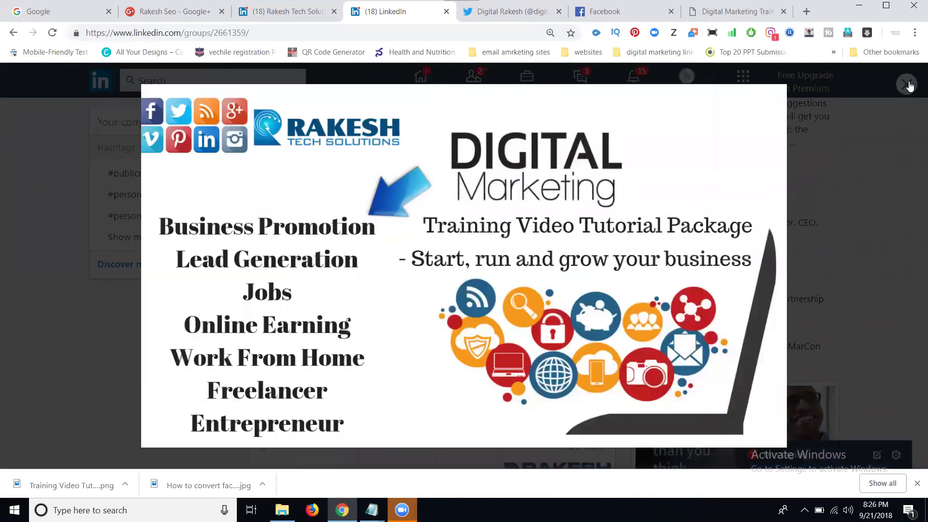
click(907, 85)
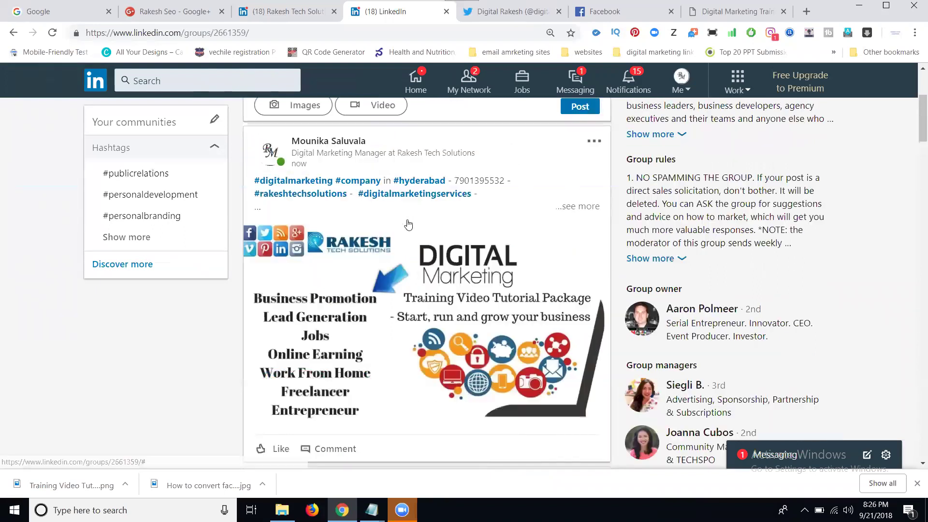
scroll(410, 227, up, 4)
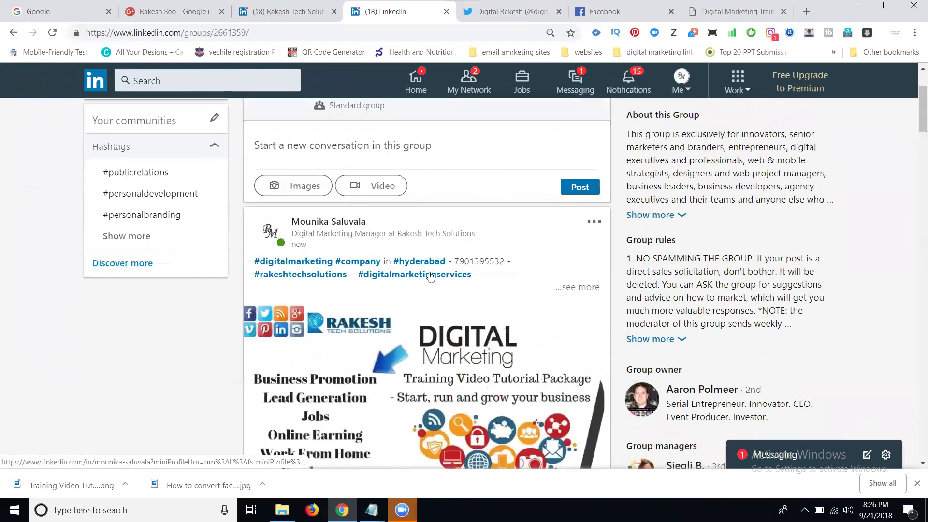
Copy the published post's hashtags, phone number and lnkd.in link into a new conversation draft
click(580, 287)
drag(382, 340, 251, 270)
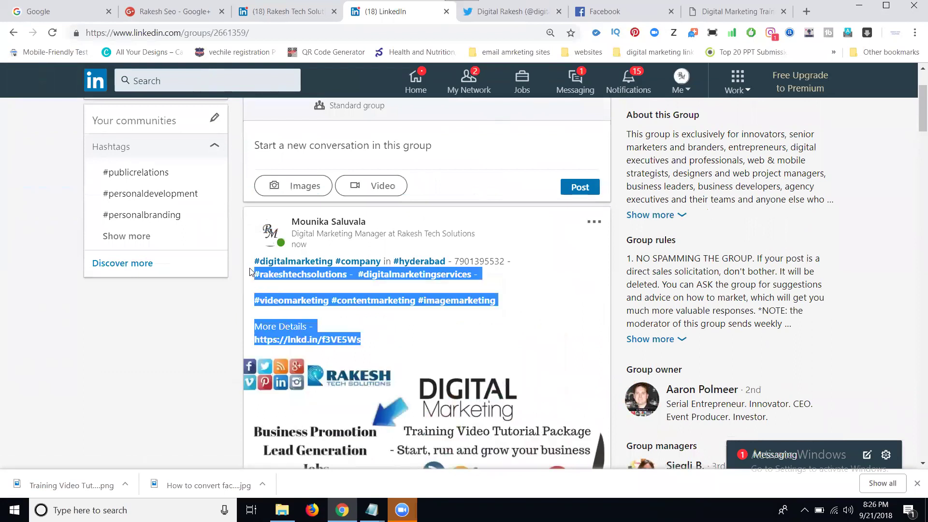
click(285, 146)
key(ctrl+v)
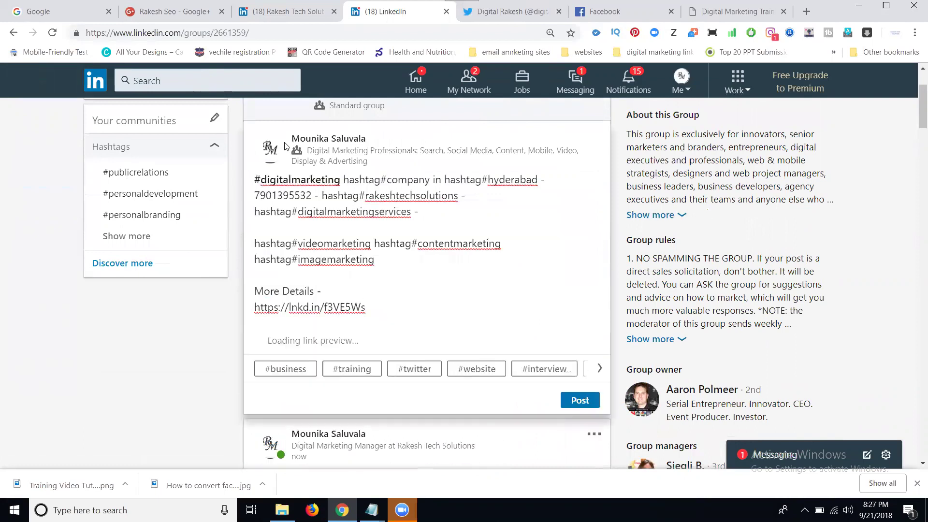
scroll(276, 232, down, 2)
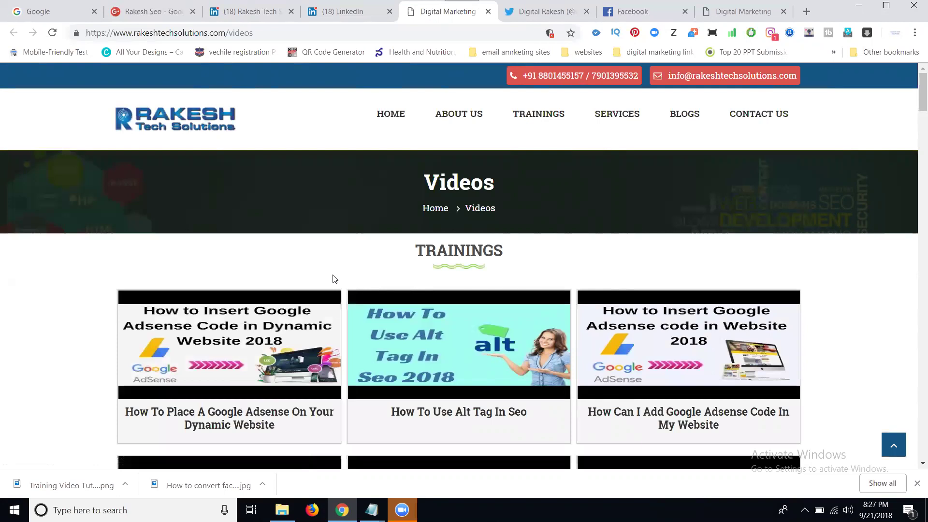
Switch back to the '(18) LinkedIn' tab showing the group feed
click(316, 17)
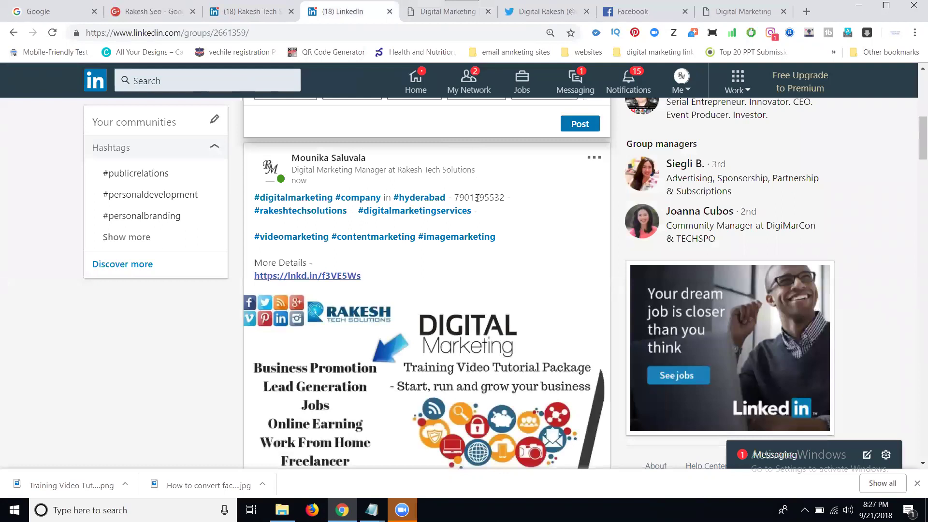